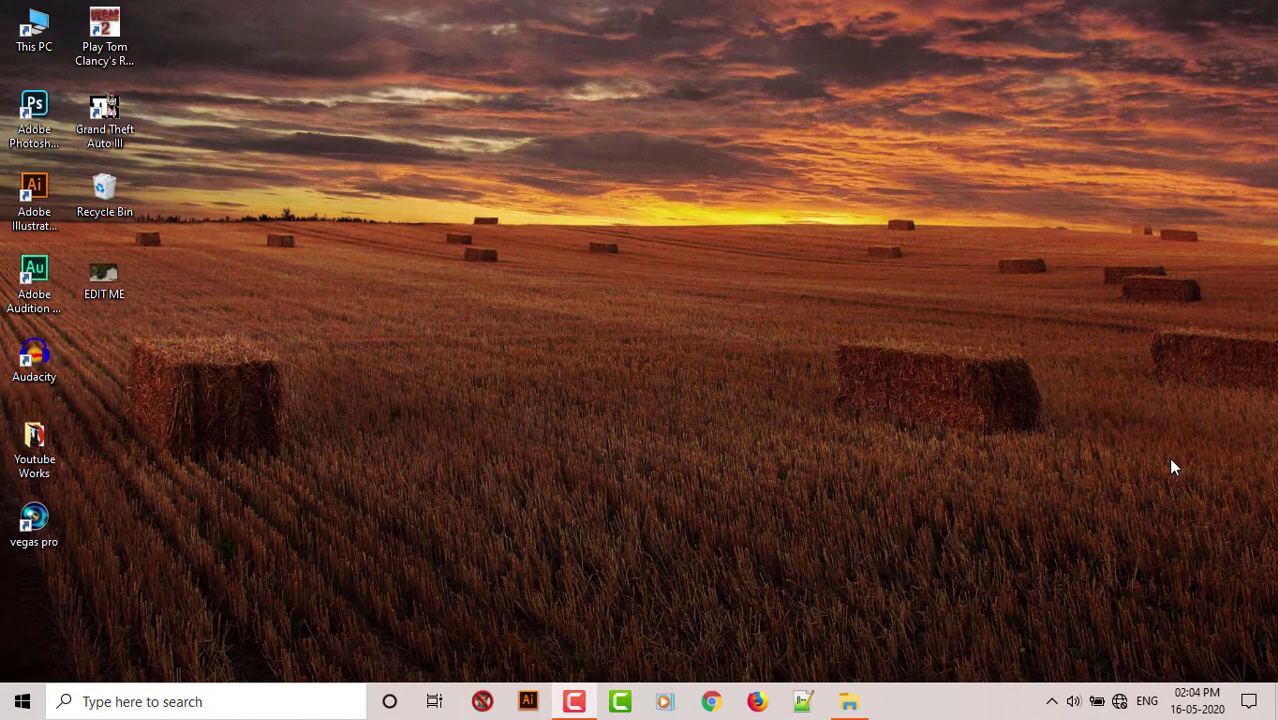
Step: Start Photoshop from its desktop icon and apply the Photography workspace
{"action": "double_click", "coordinate": [34, 115]}
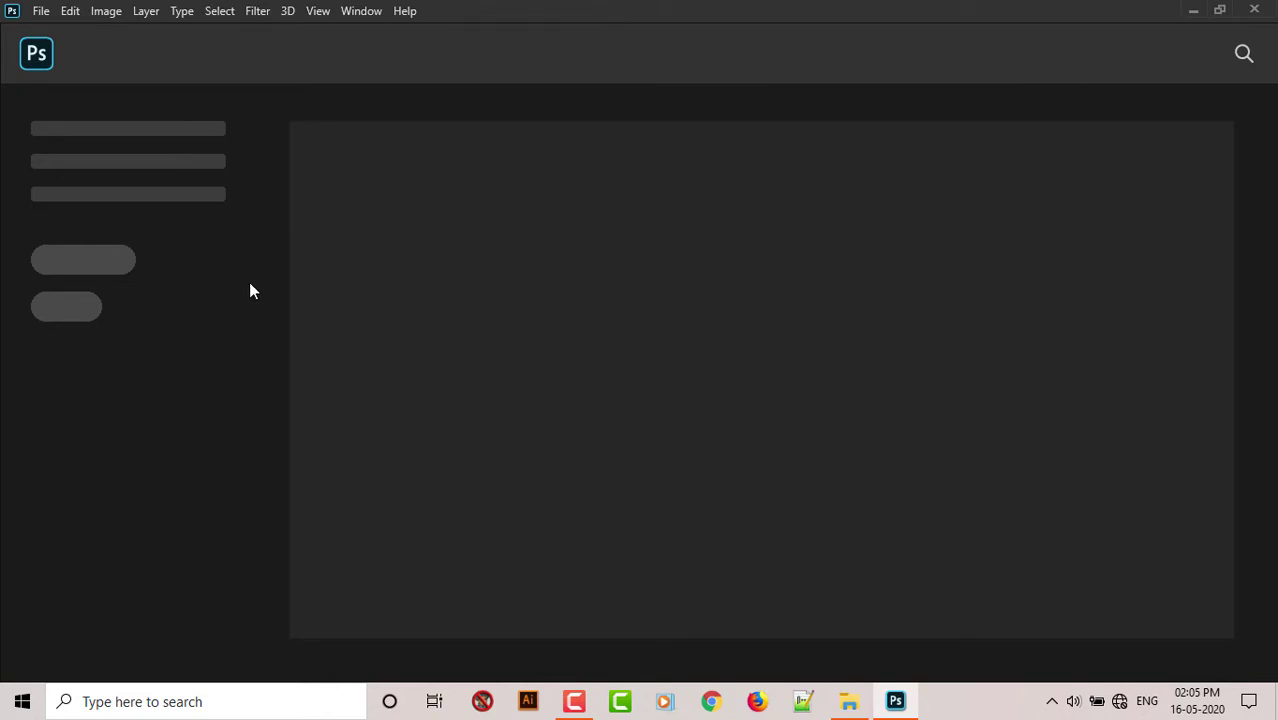
{"action": "left_click", "coordinate": [364, 11]}
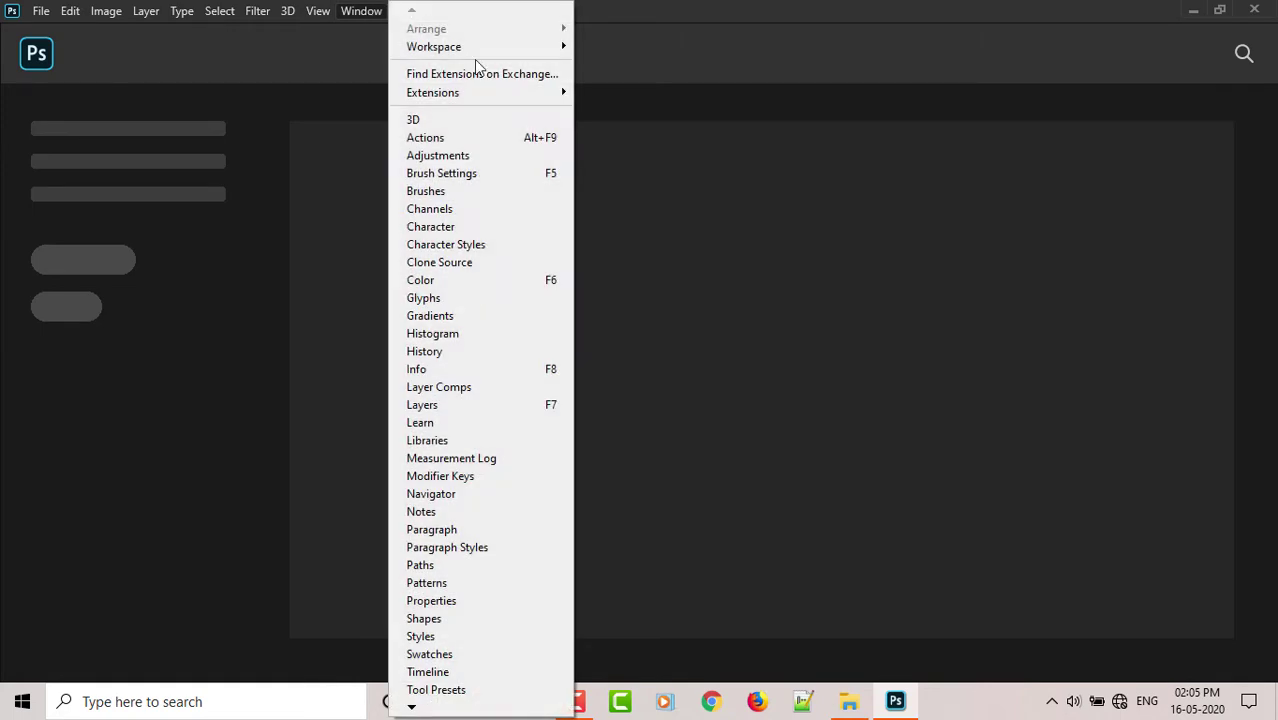
{"action": "mouse_move", "coordinate": [477, 55]}
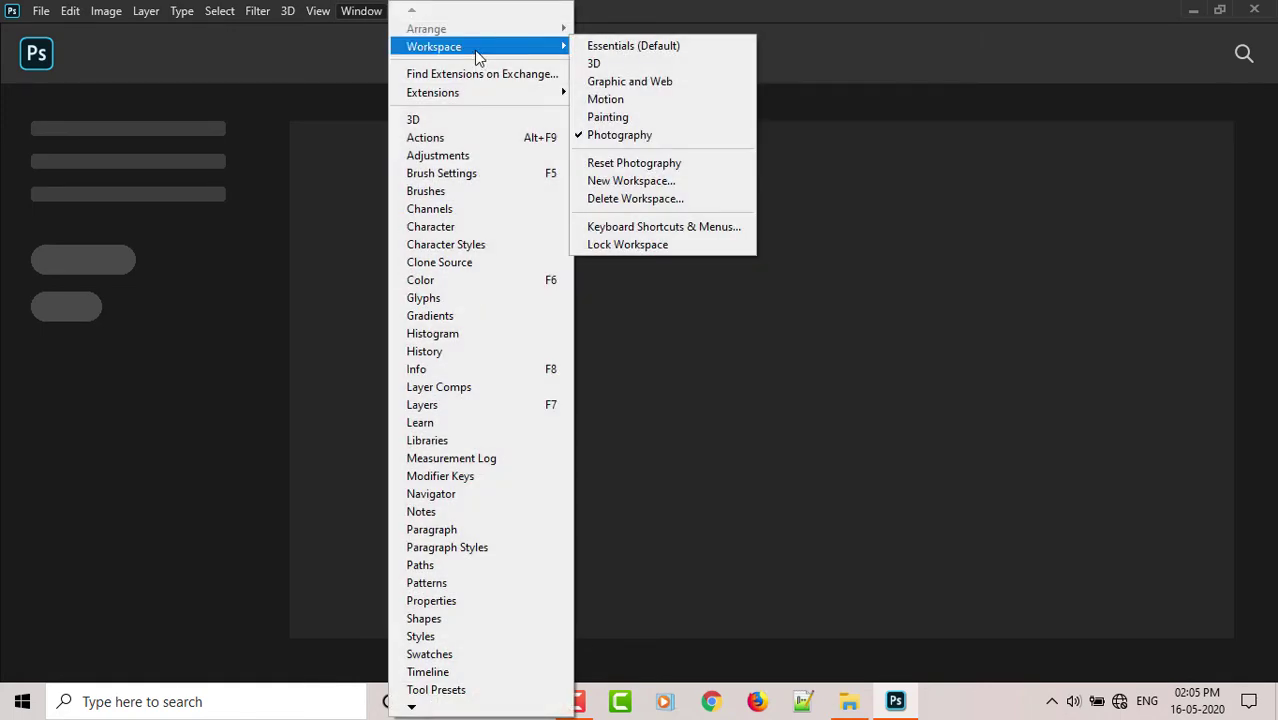
{"action": "left_click", "coordinate": [614, 139]}
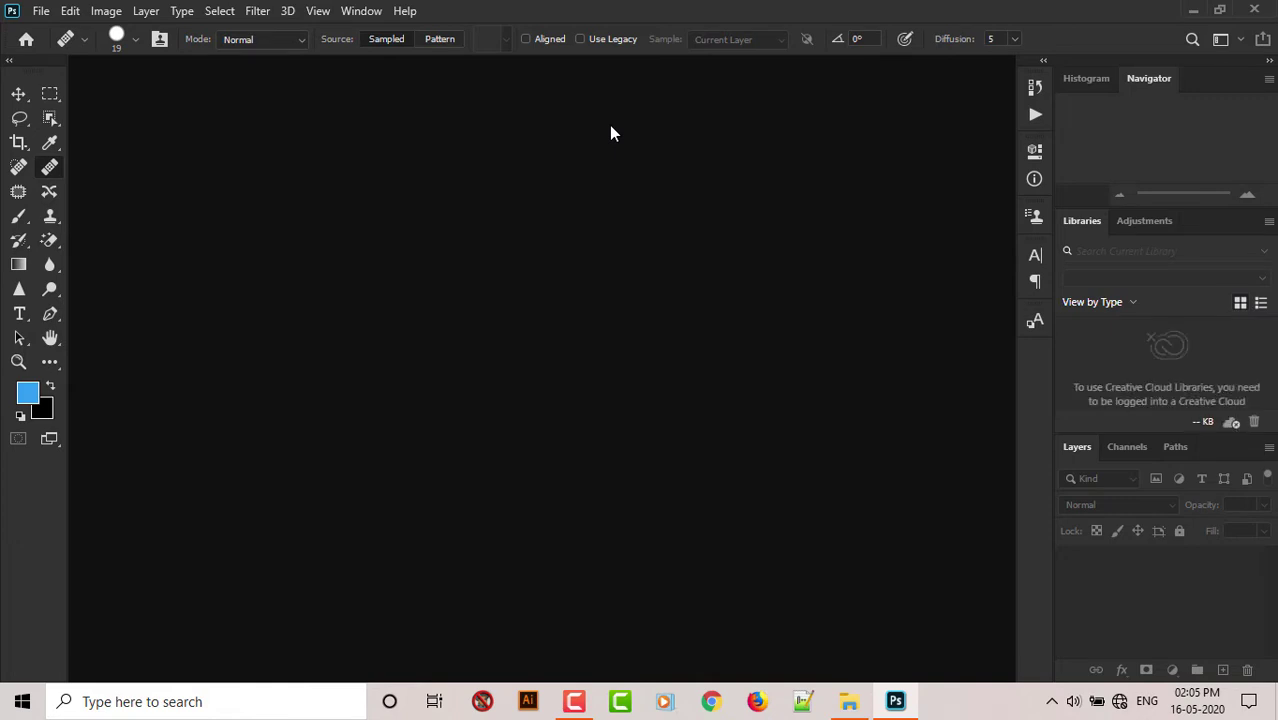
{"action": "left_click", "coordinate": [41, 12]}
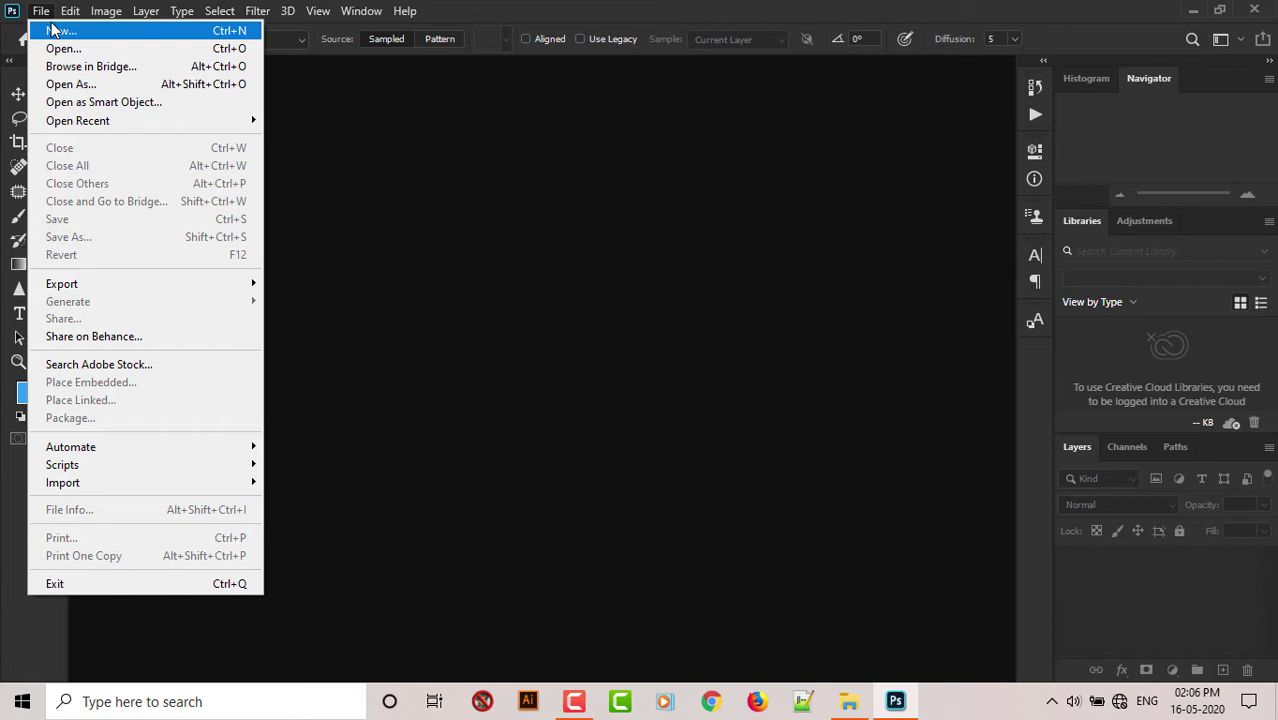
{"action": "left_click", "coordinate": [58, 31]}
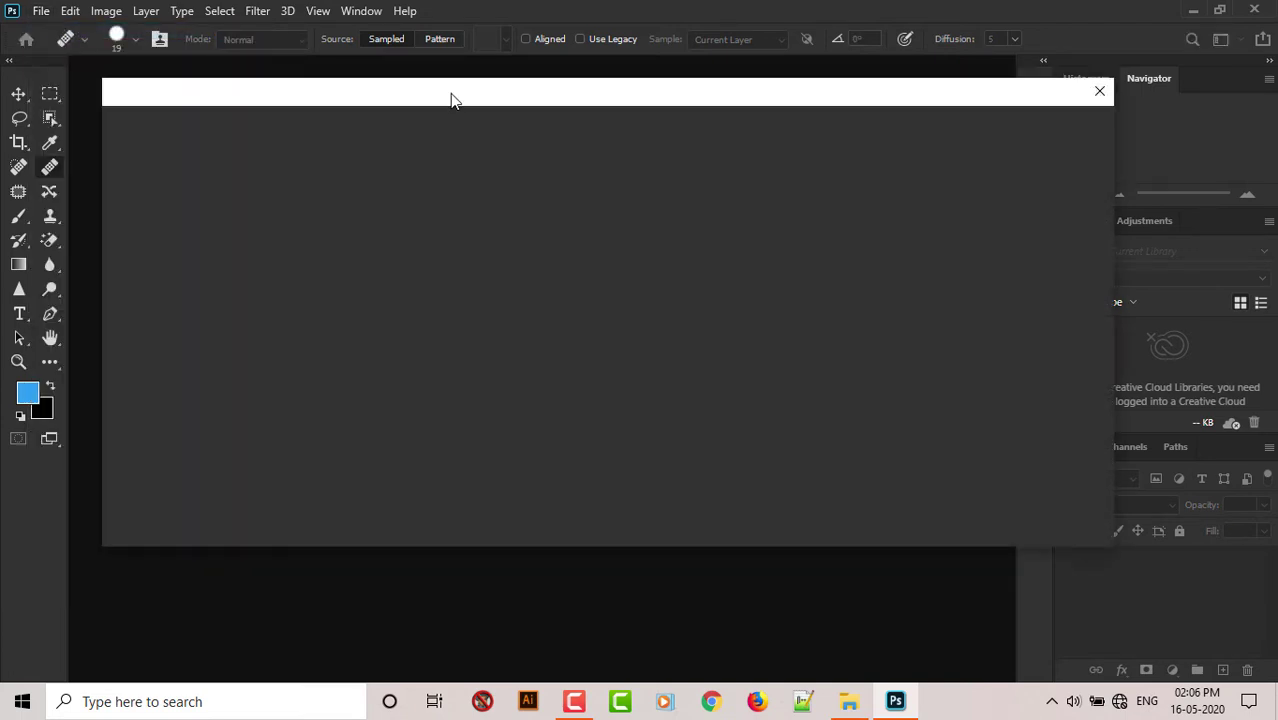
{"action": "left_click_drag", "start_coordinate": [614, 95], "coordinate": [597, 104]}
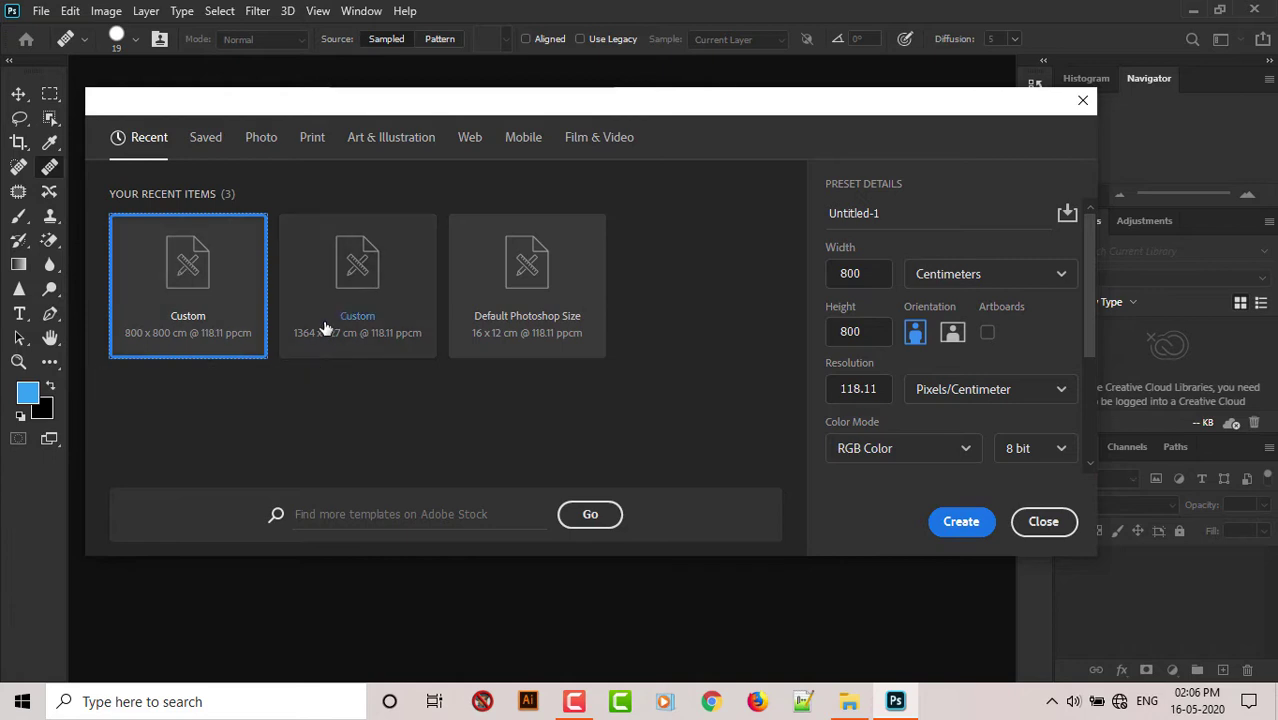
{"action": "left_click", "coordinate": [862, 278]}
{"action": "left_click", "coordinate": [858, 331]}
{"action": "left_click", "coordinate": [858, 390]}
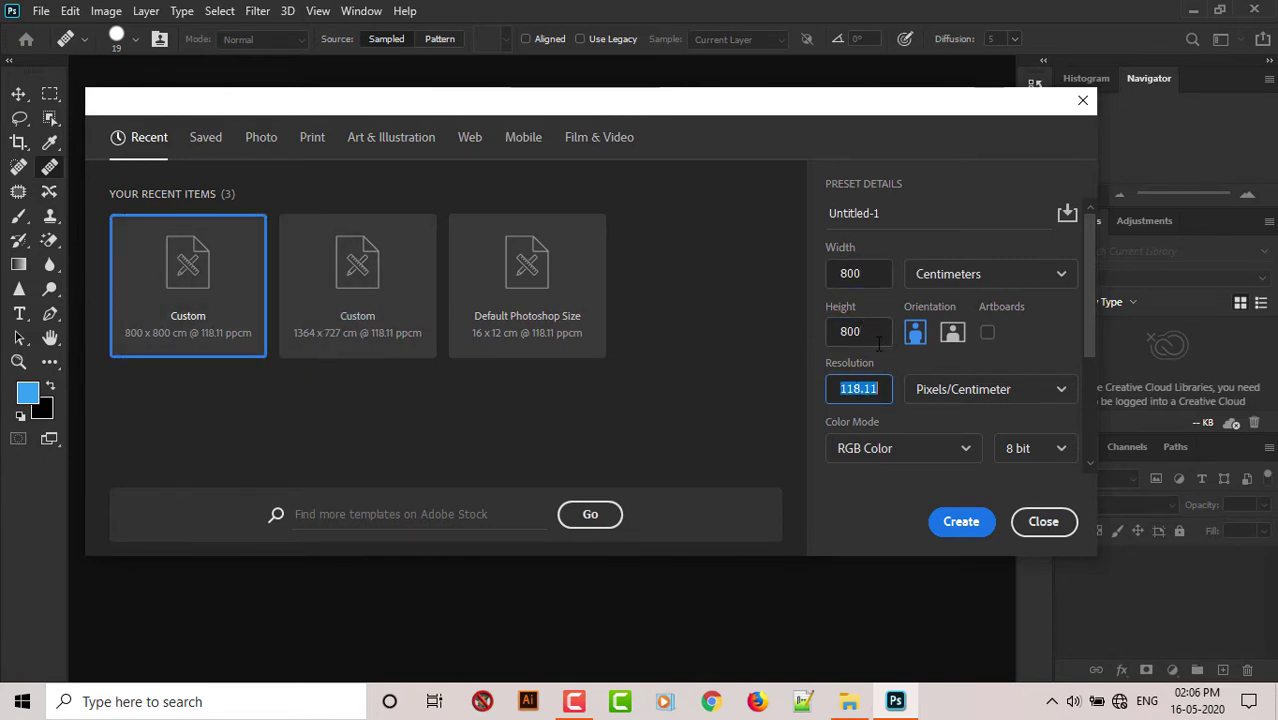
{"action": "left_click", "coordinate": [961, 523]}
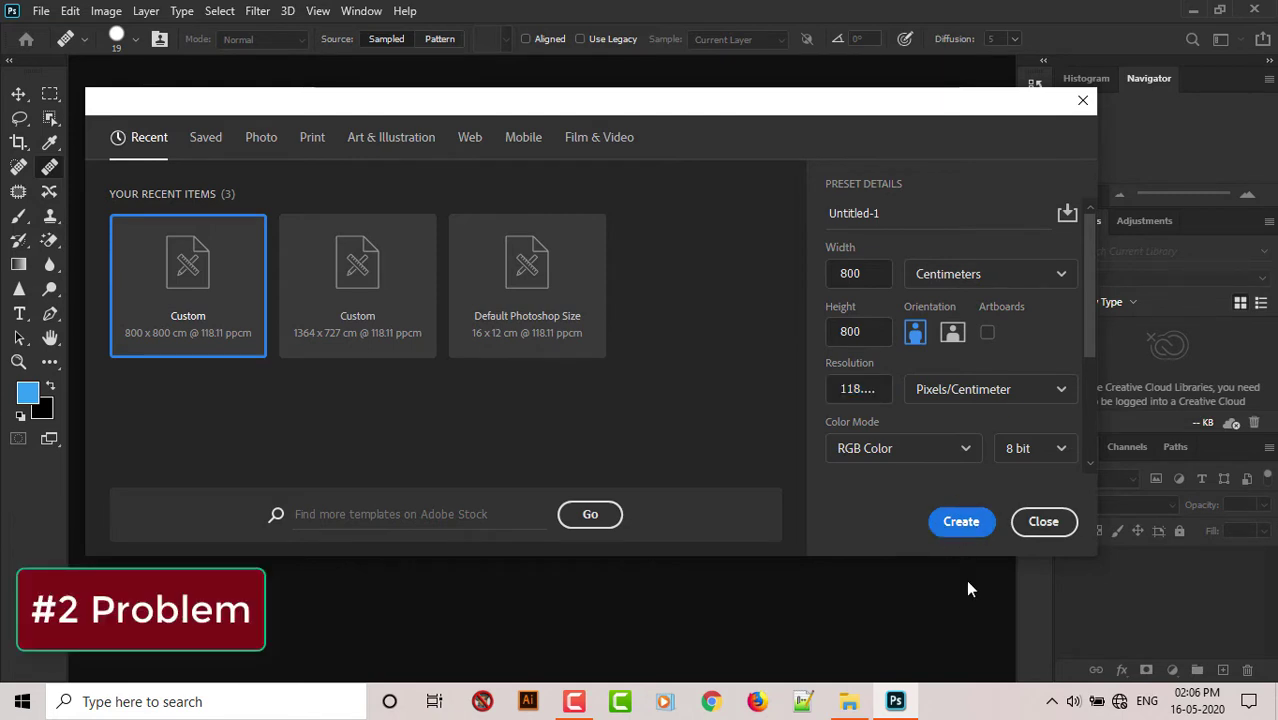
{"action": "left_click", "coordinate": [963, 530]}
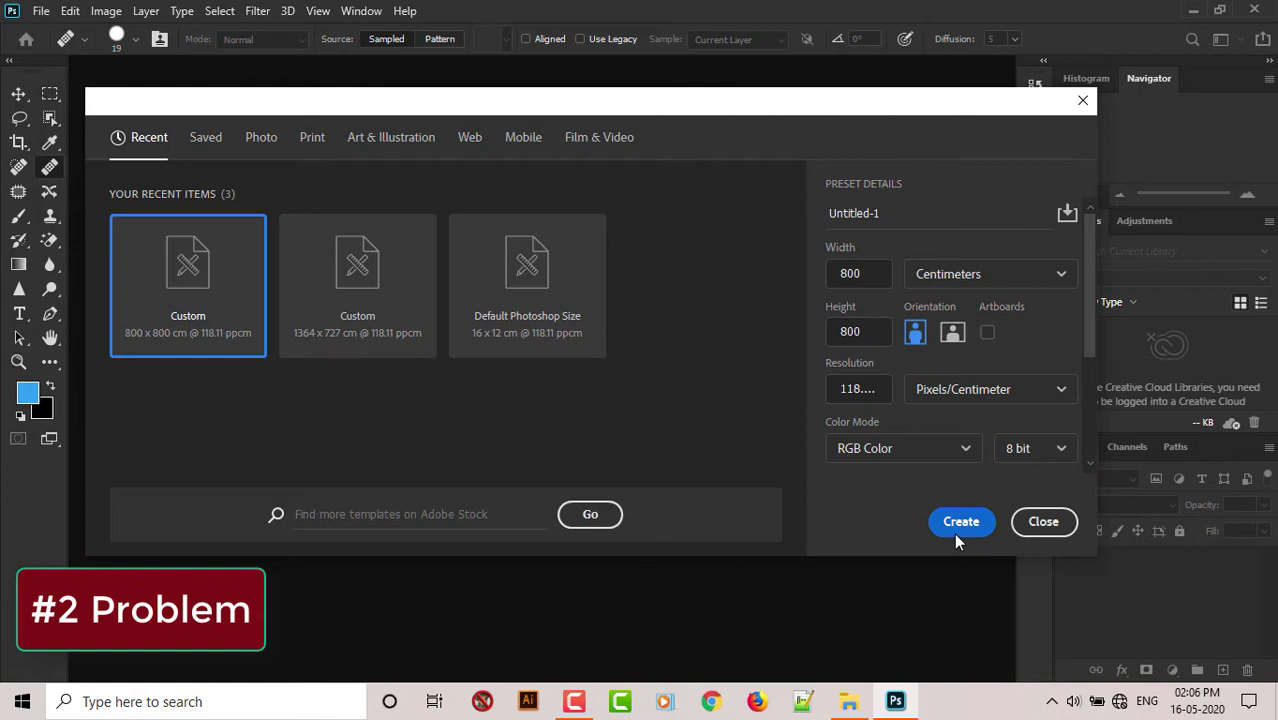
{"action": "left_click", "coordinate": [1043, 524]}
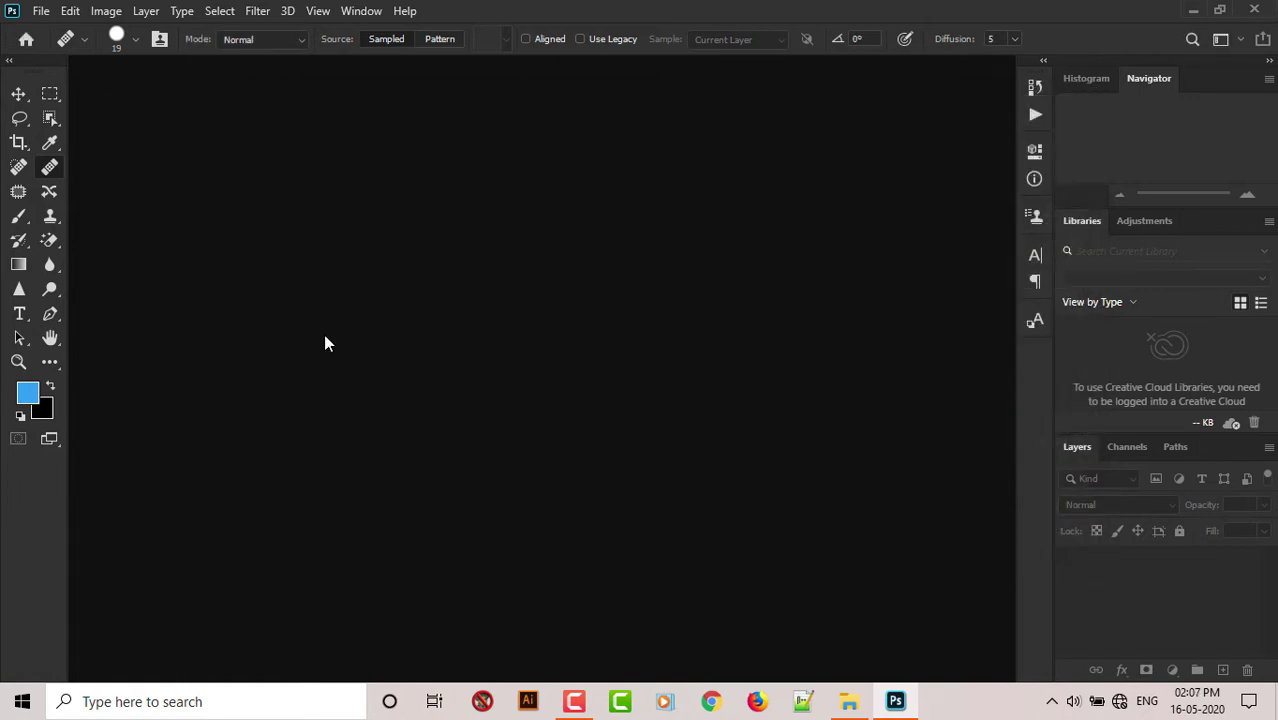
Step: In General preferences, turn off Auto show the Home Screen and turn on Use Legacy 'New Document' Interface
{"action": "left_click", "coordinate": [70, 11]}
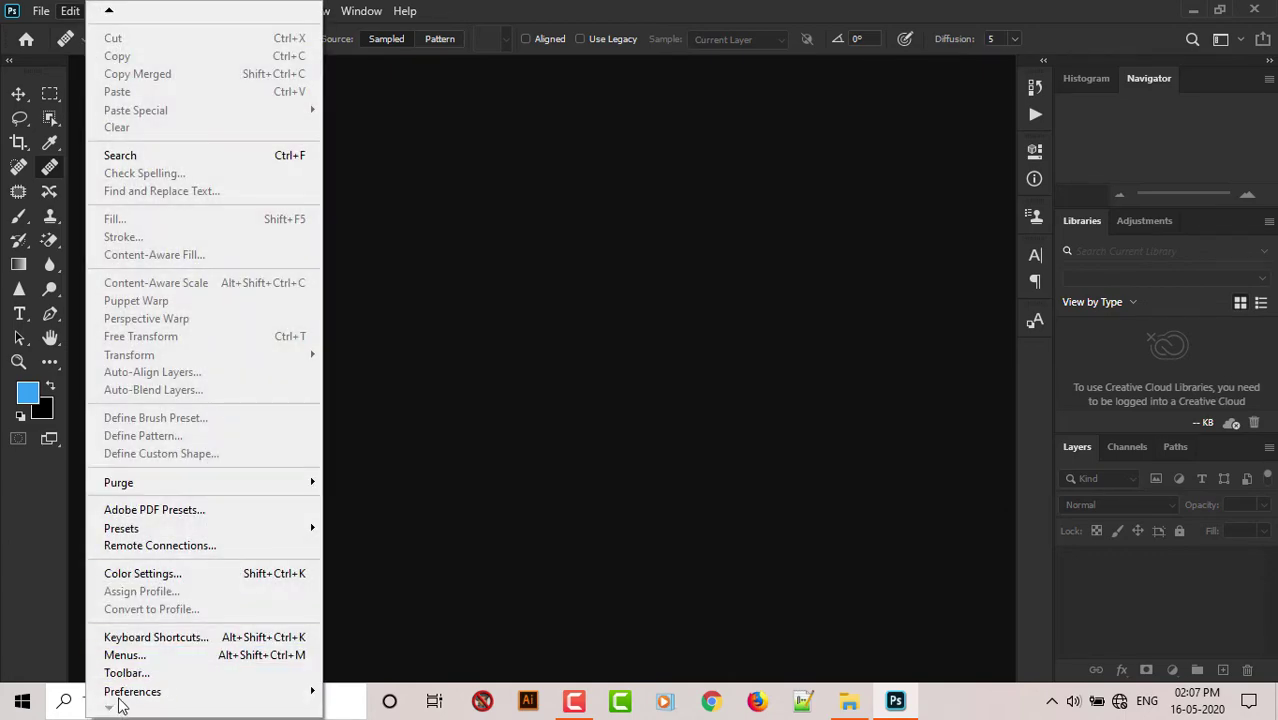
{"action": "mouse_move", "coordinate": [120, 692]}
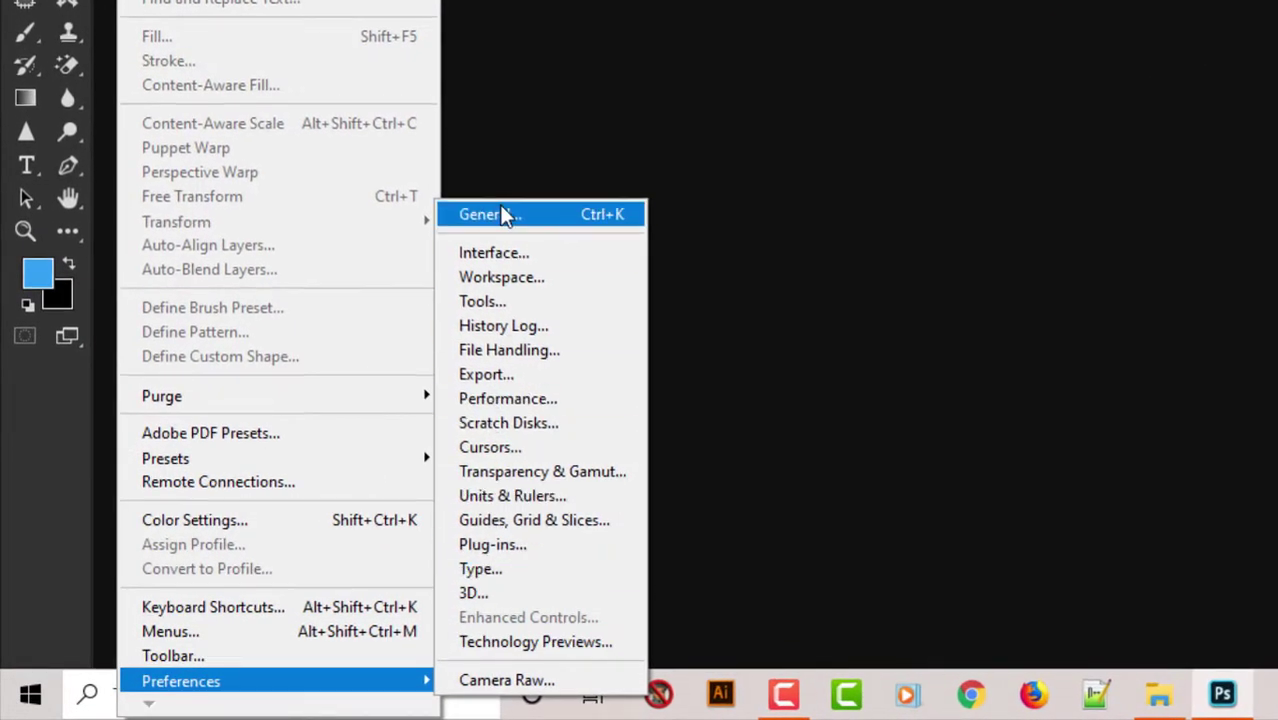
{"action": "left_click", "coordinate": [490, 215]}
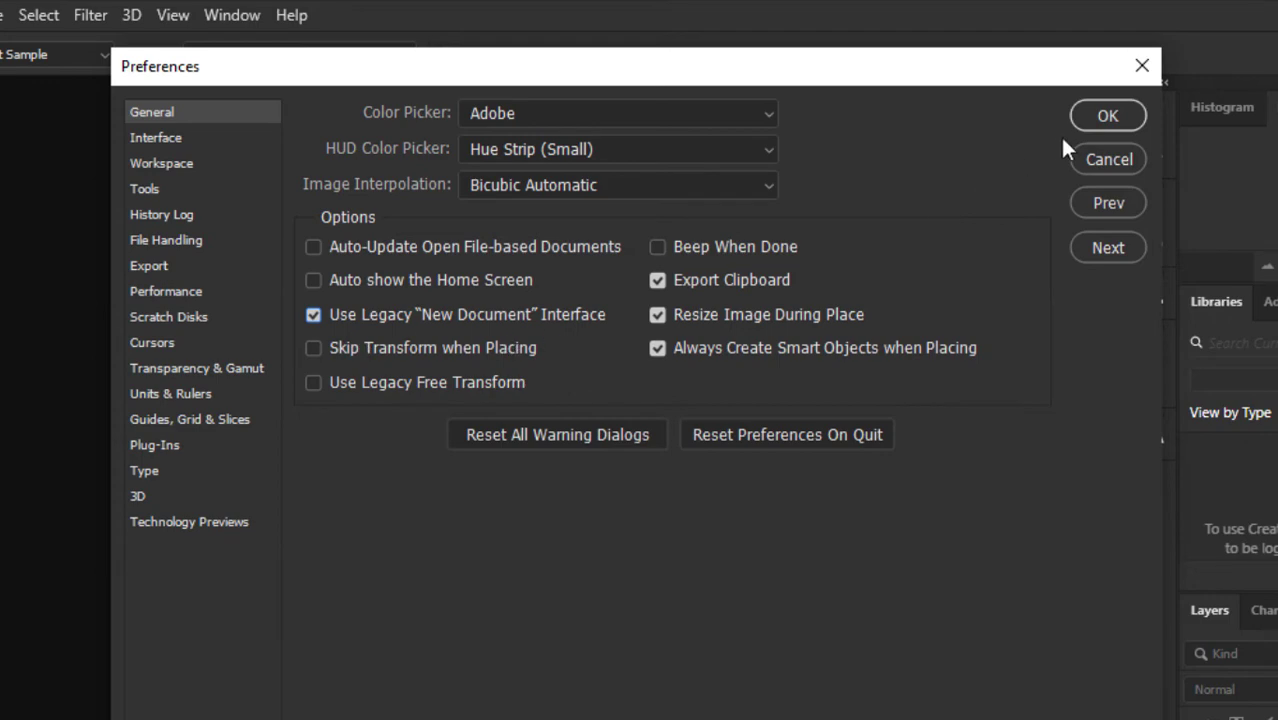
{"action": "left_click", "coordinate": [1097, 118]}
Step: Bring up the legacy New dialog and confirm an 800 × 800 cm document
{"action": "left_click", "coordinate": [41, 11]}
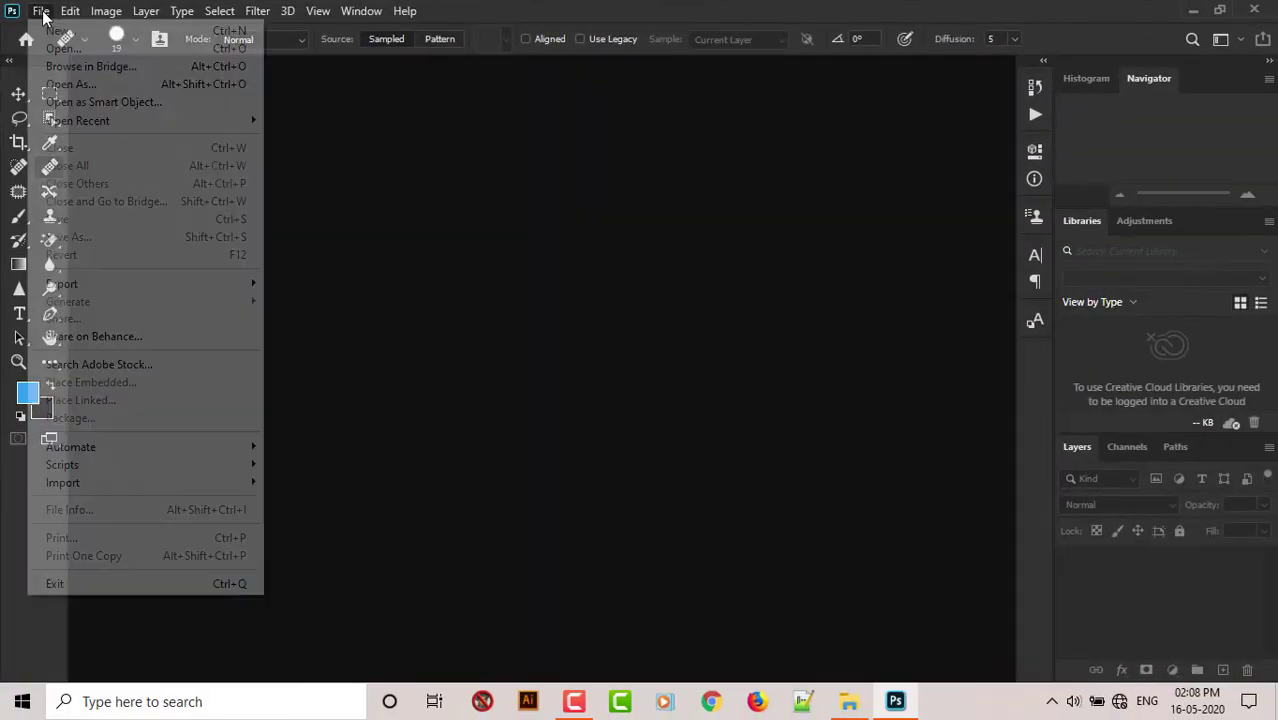
{"action": "left_click", "coordinate": [60, 31]}
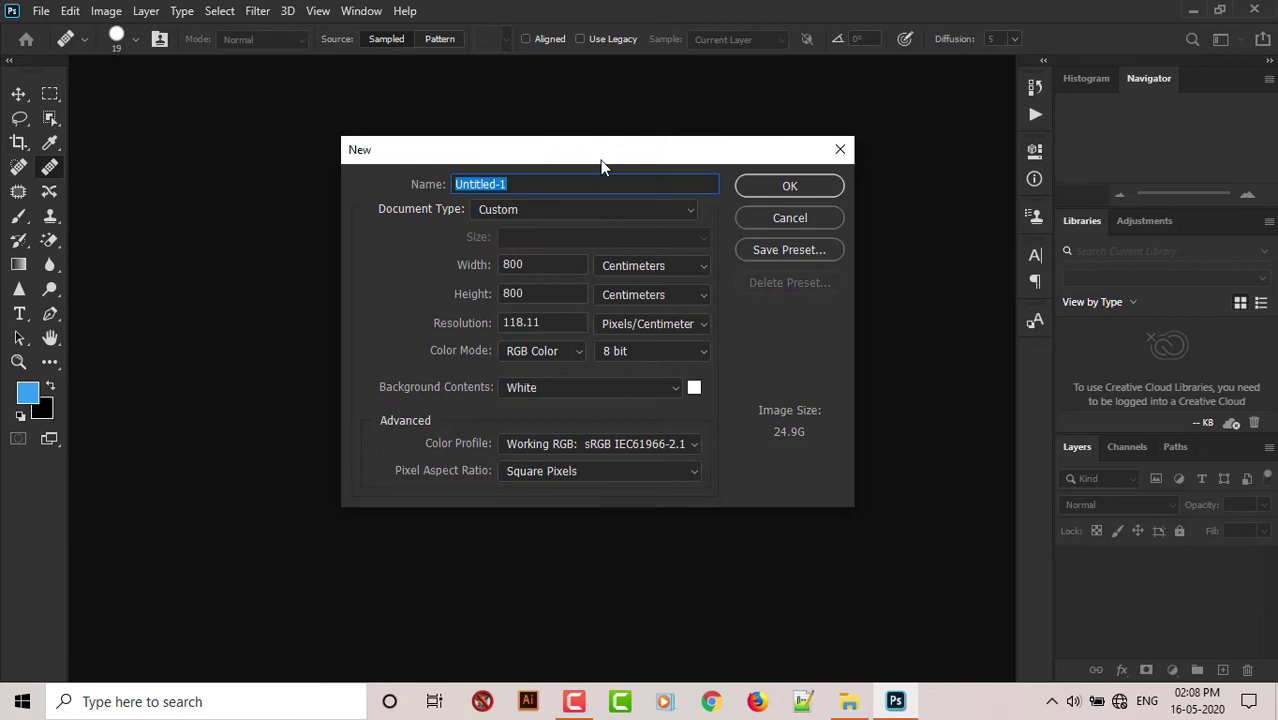
{"action": "left_click_drag", "start_coordinate": [601, 161], "coordinate": [638, 152]}
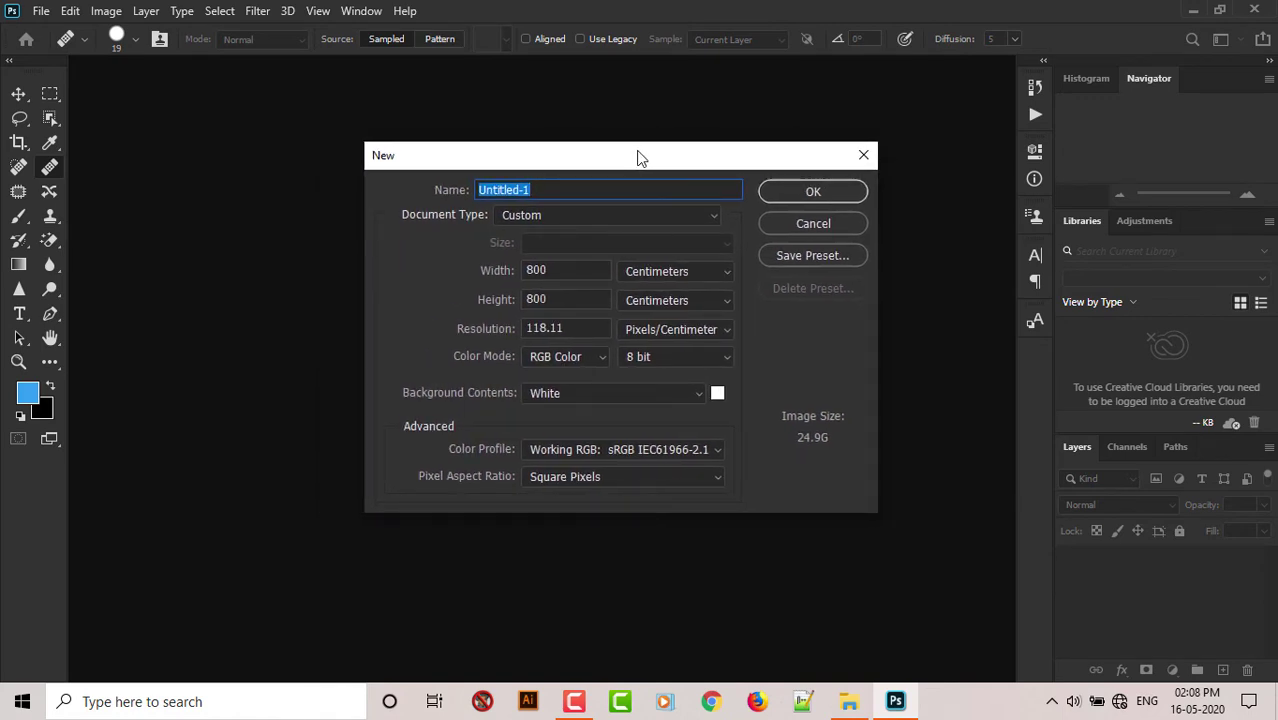
{"action": "left_click", "coordinate": [797, 195]}
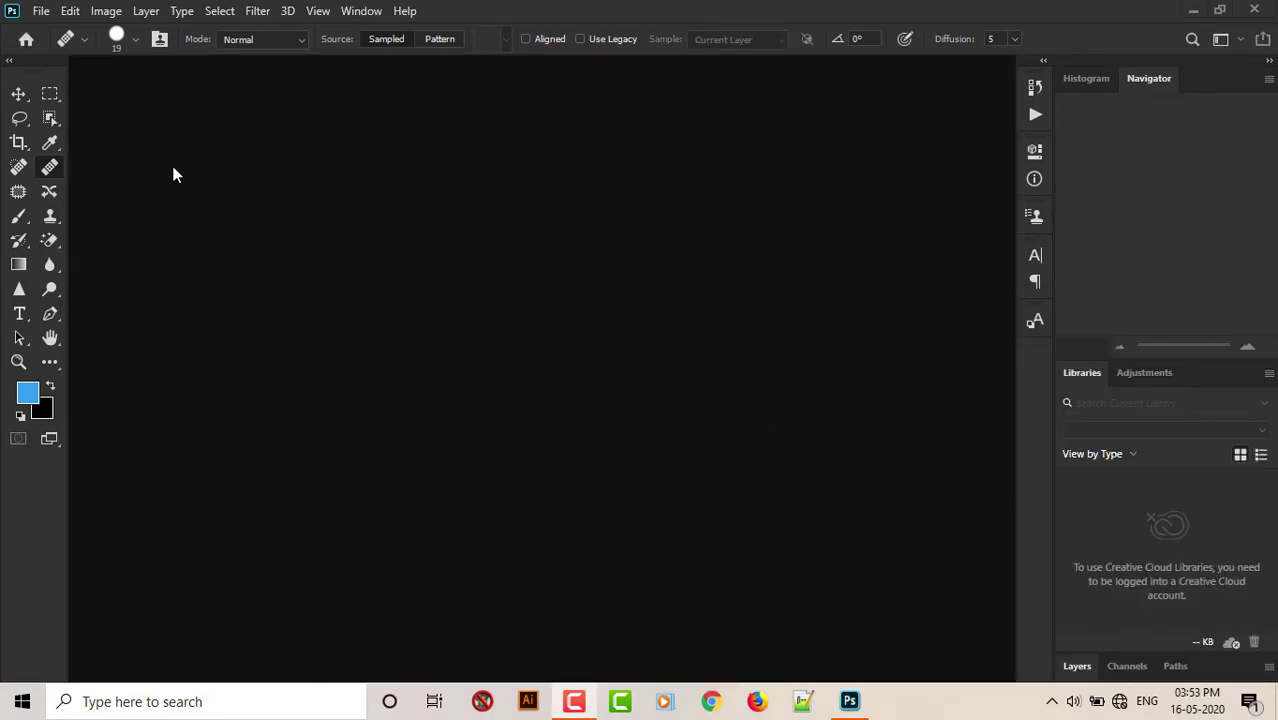
Step: Retry the 800 × 800 cm document and dismiss the 'scratch disks are full' error
{"action": "left_click", "coordinate": [41, 11]}
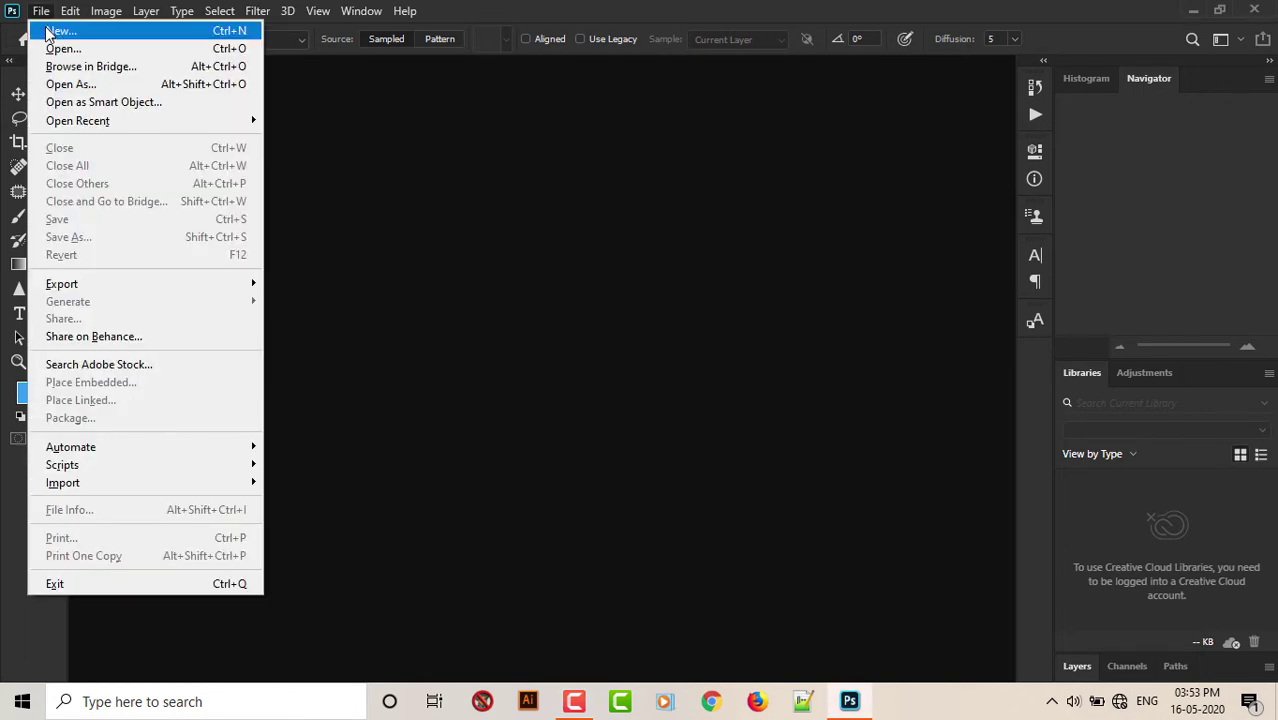
{"action": "left_click", "coordinate": [55, 31]}
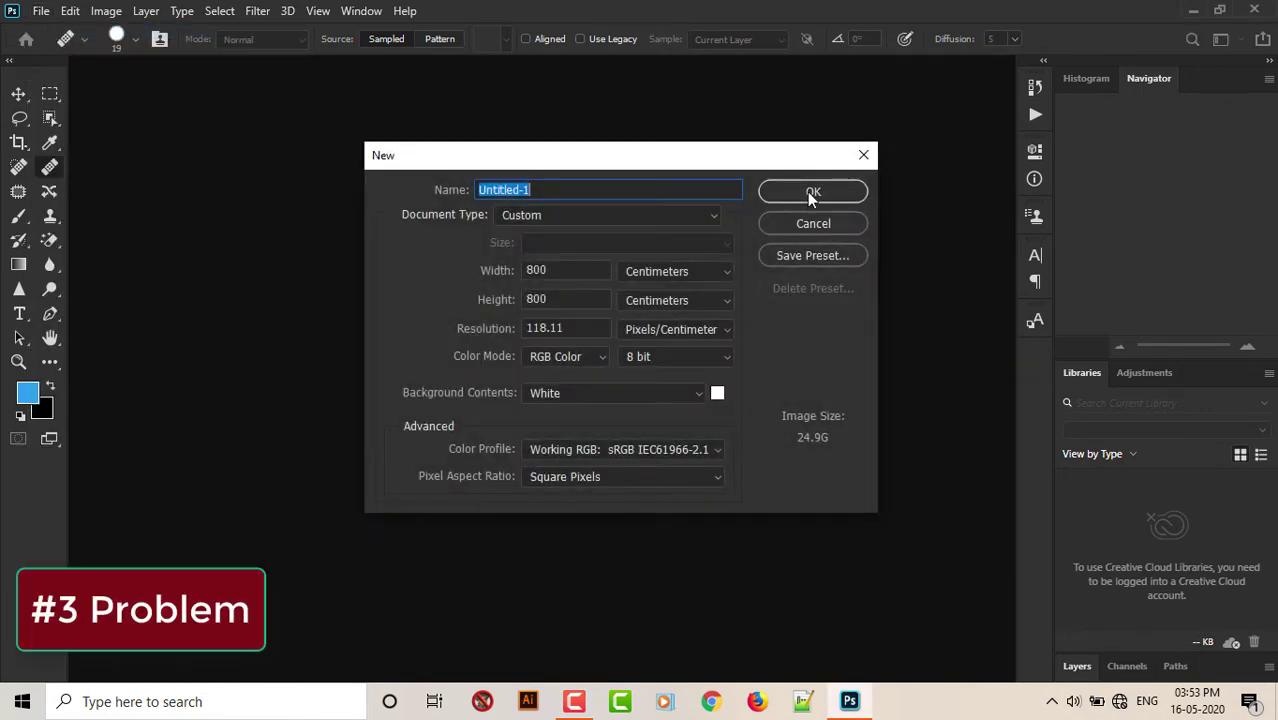
{"action": "left_click", "coordinate": [812, 193]}
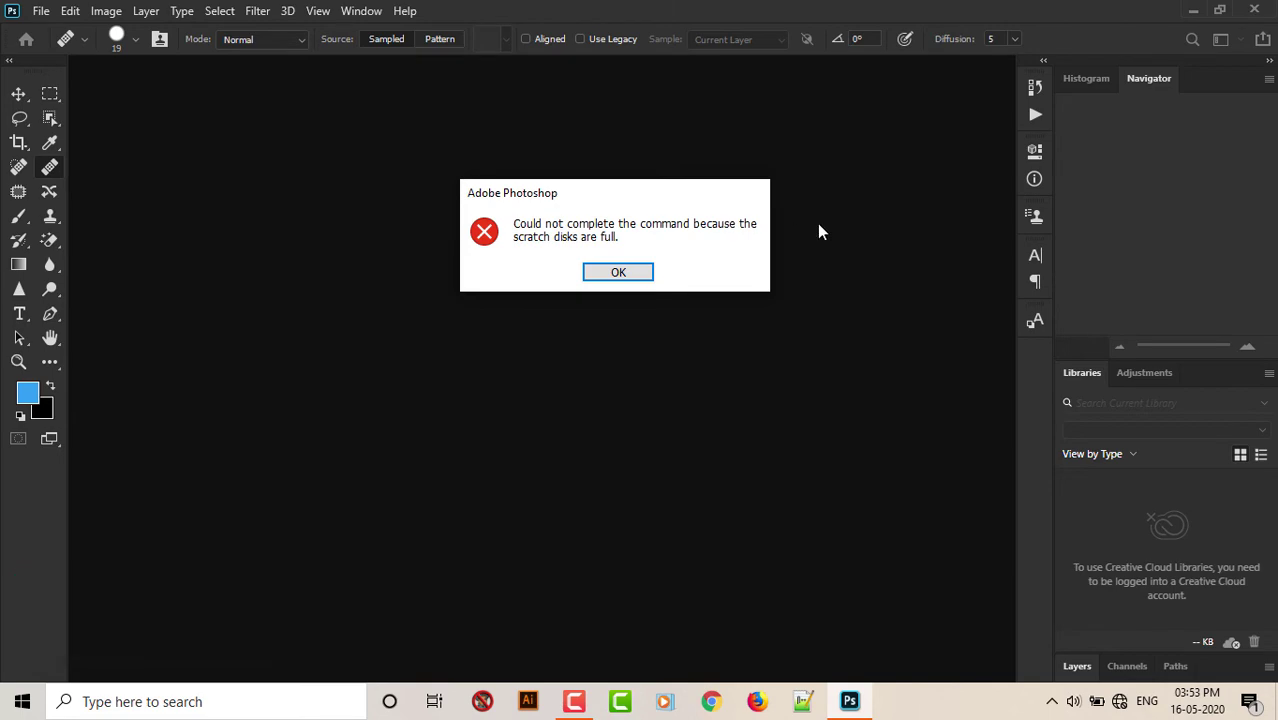
{"action": "left_click", "coordinate": [617, 274]}
Step: Minimize Photoshop and check Local Disk (C:) in This PC: 70.4 GB free of 172 GB
{"action": "left_click", "coordinate": [1195, 10]}
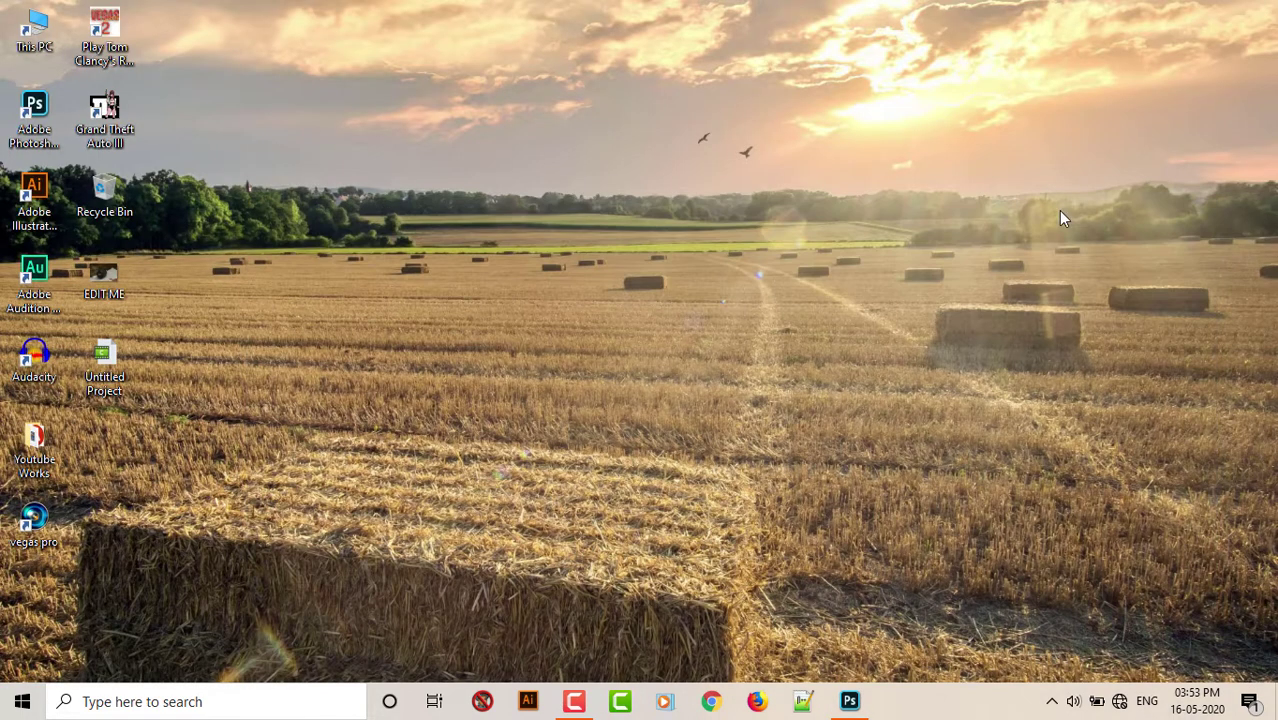
{"action": "double_click", "coordinate": [57, 27]}
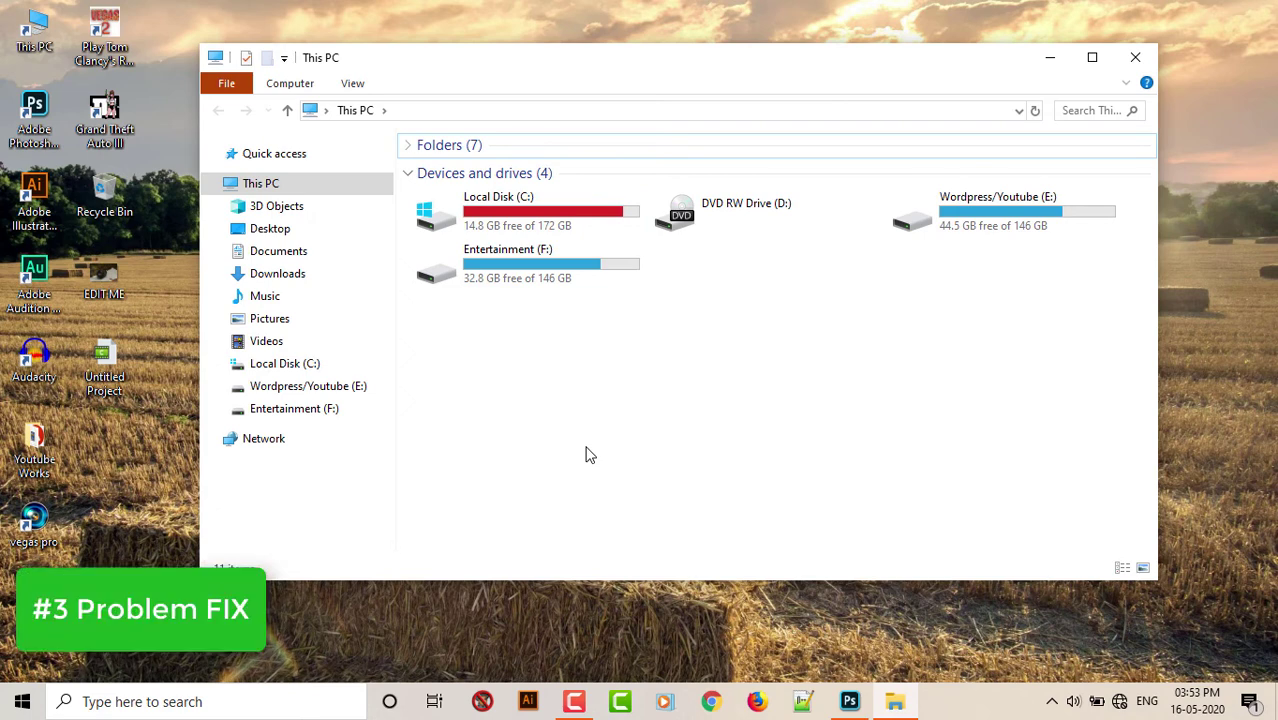
{"action": "left_click", "coordinate": [567, 222]}
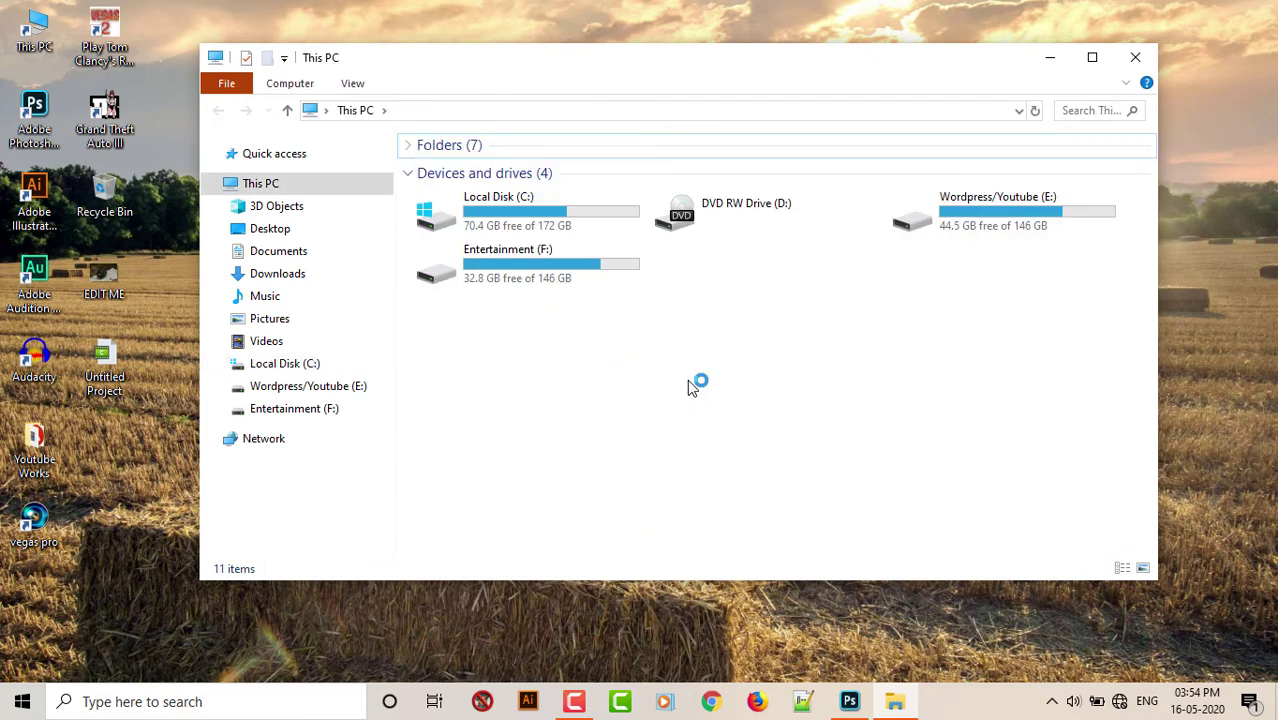
Step: Back in Photoshop, create the 800 × 800 cm Untitled-1 document without error, then close it
{"action": "left_click", "coordinate": [850, 701]}
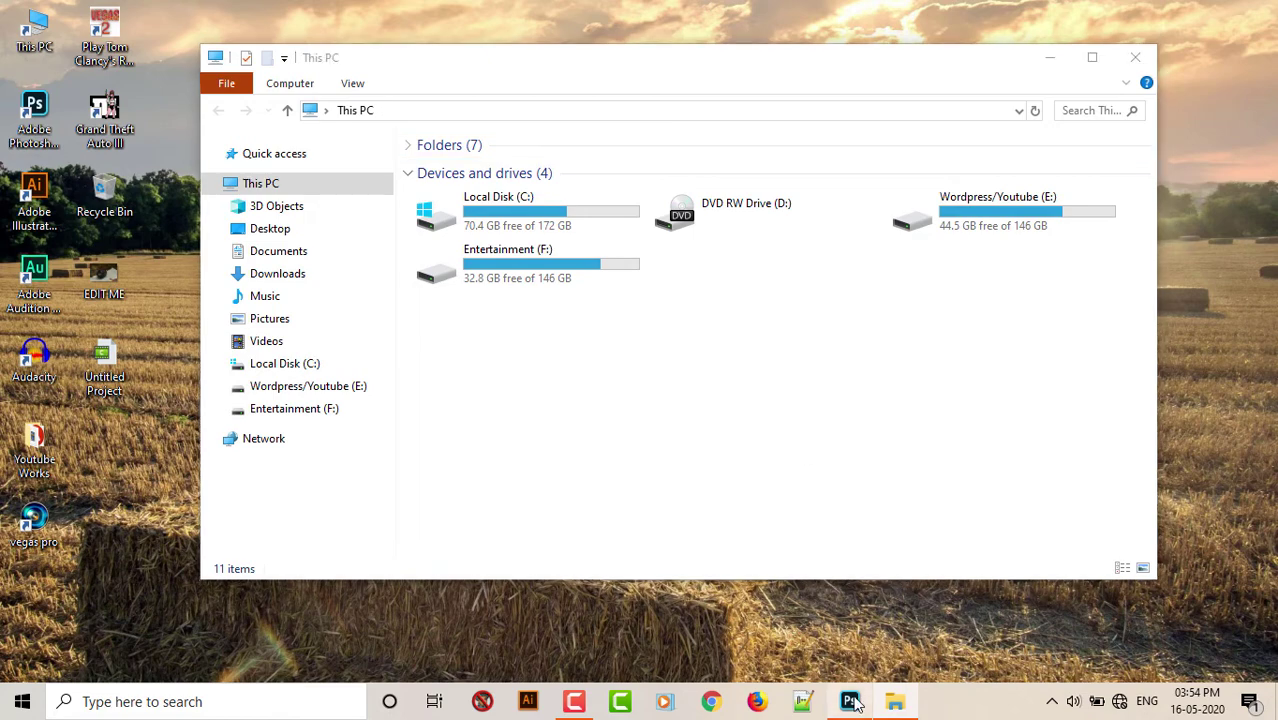
{"action": "left_click", "coordinate": [40, 12]}
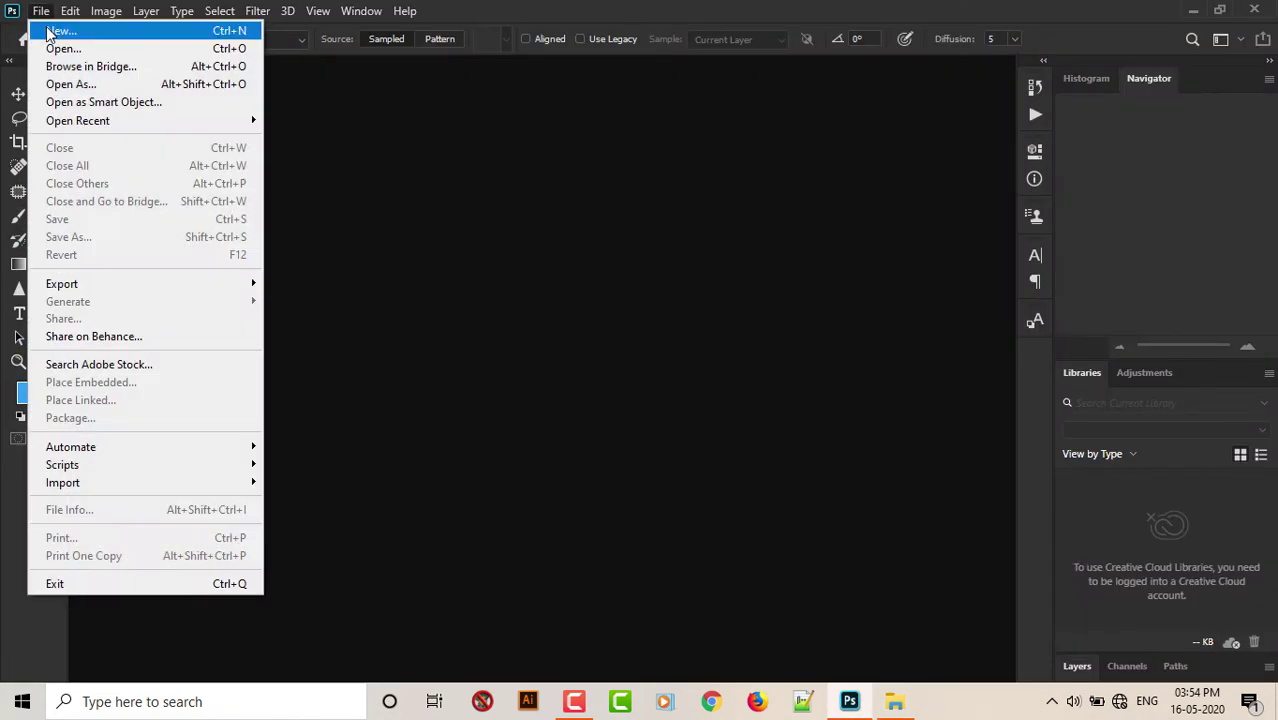
{"action": "left_click", "coordinate": [60, 31]}
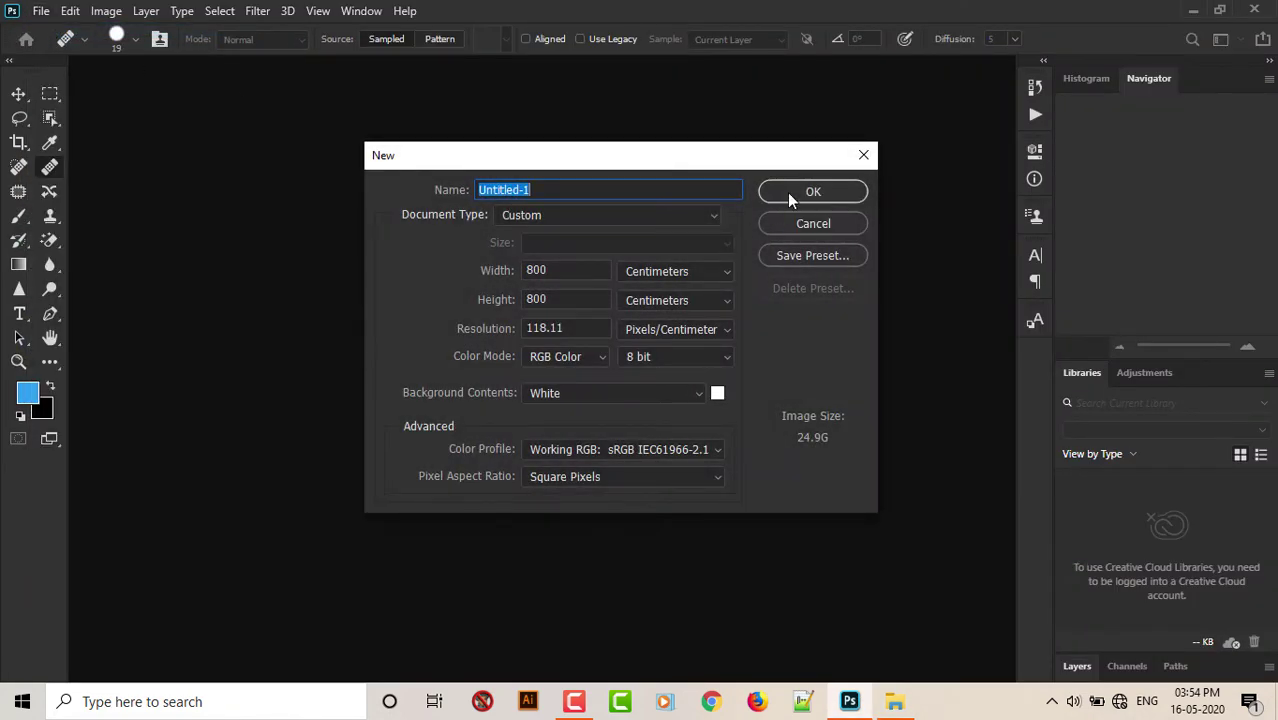
{"action": "left_click", "coordinate": [793, 189]}
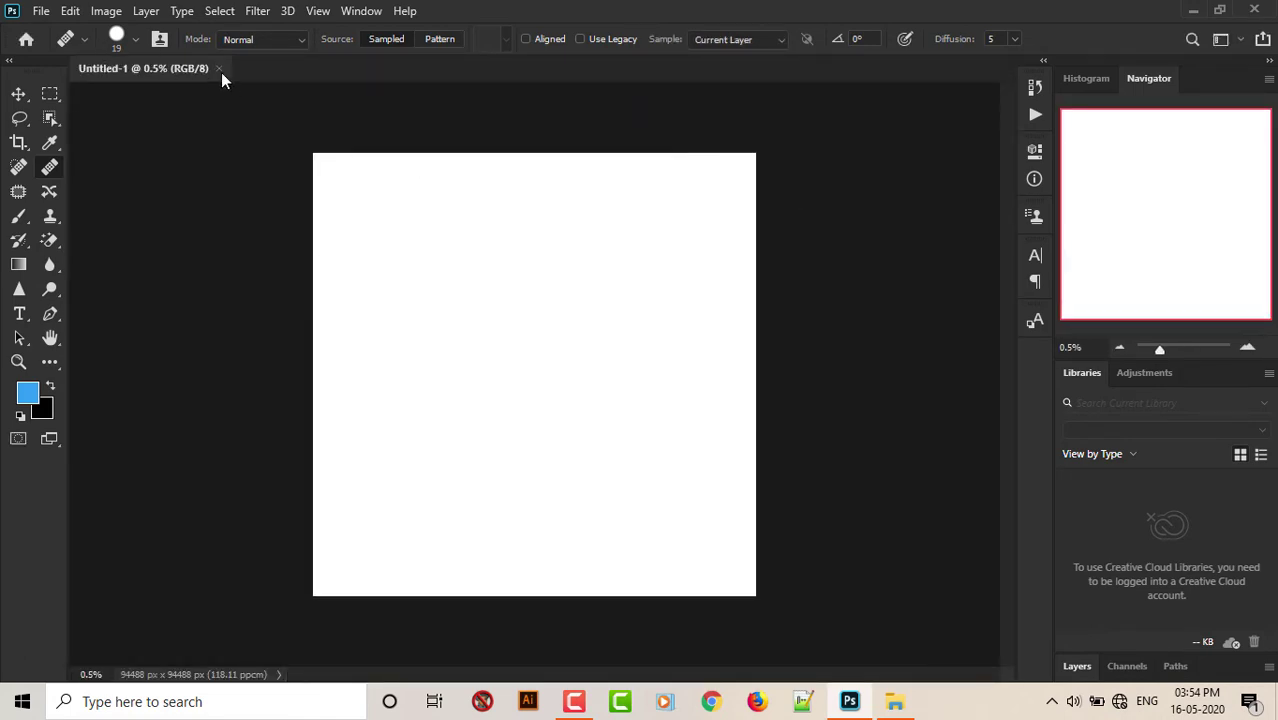
{"action": "left_click", "coordinate": [218, 69]}
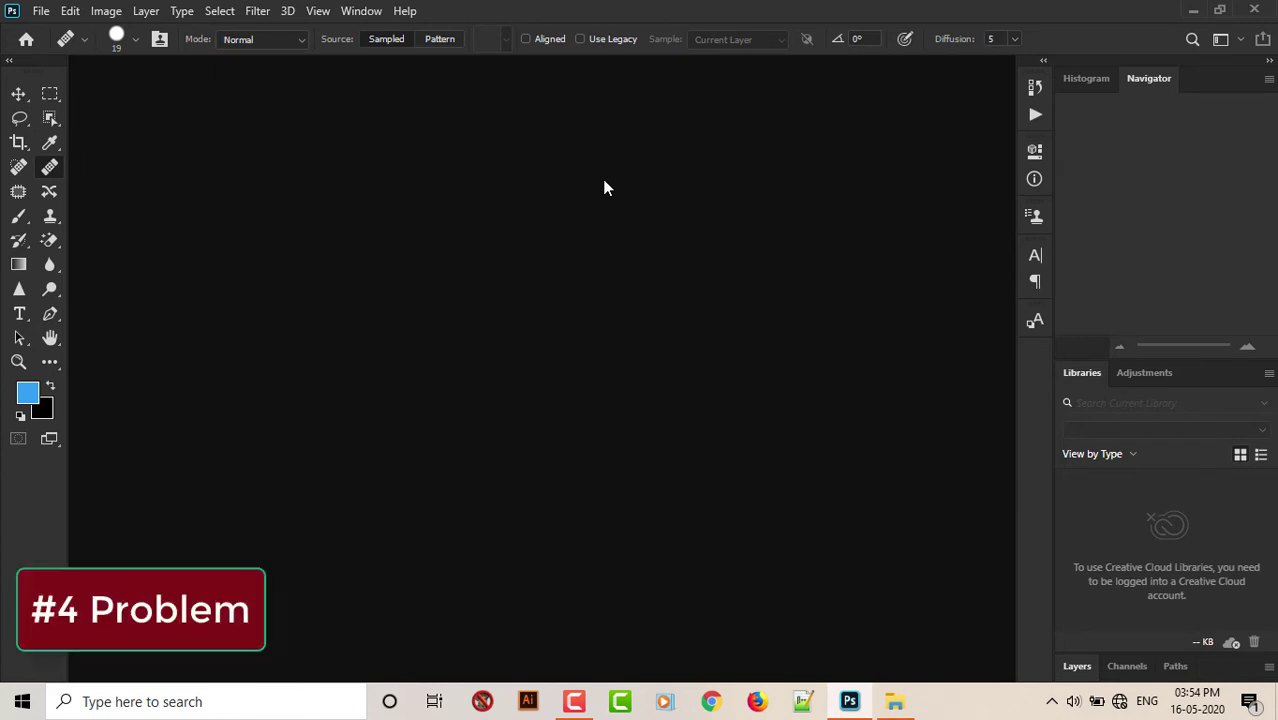
Step: Raise Photoshop's memory usage to 80% (4487 MB) and add E:\ as a scratch disk
{"action": "left_click", "coordinate": [76, 14]}
{"action": "mouse_move", "coordinate": [160, 692]}
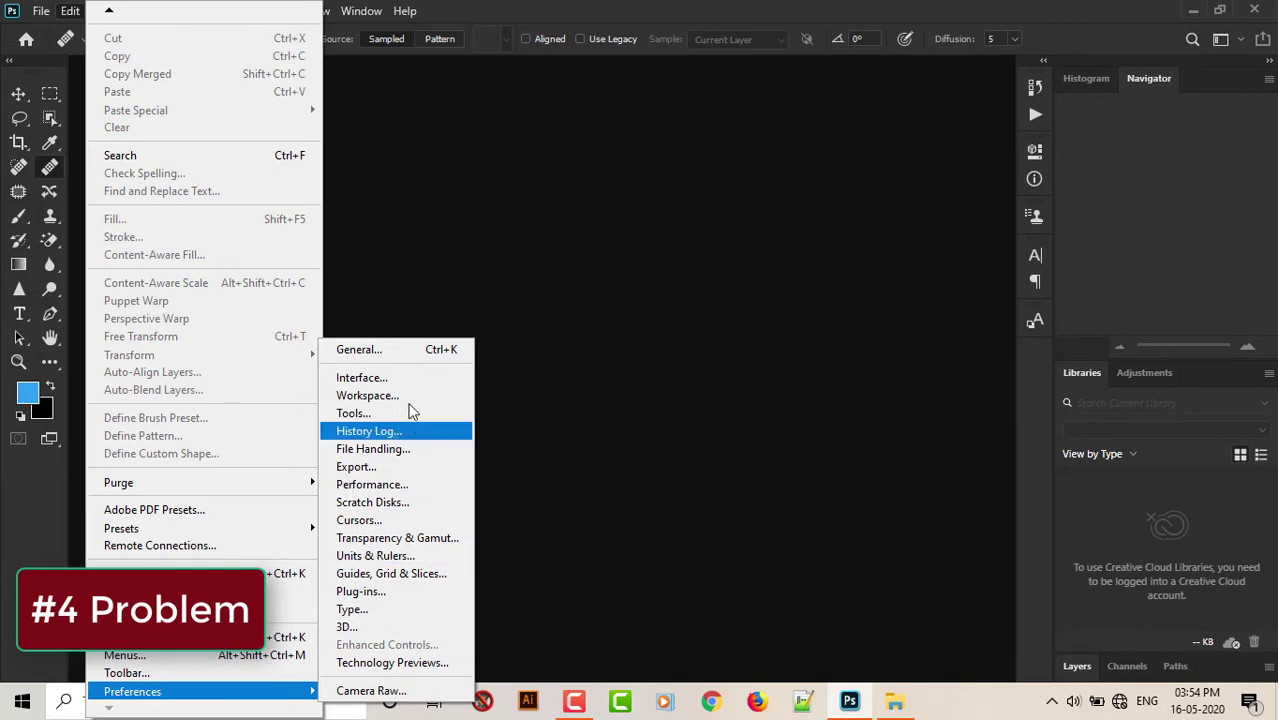
{"action": "left_click", "coordinate": [394, 350]}
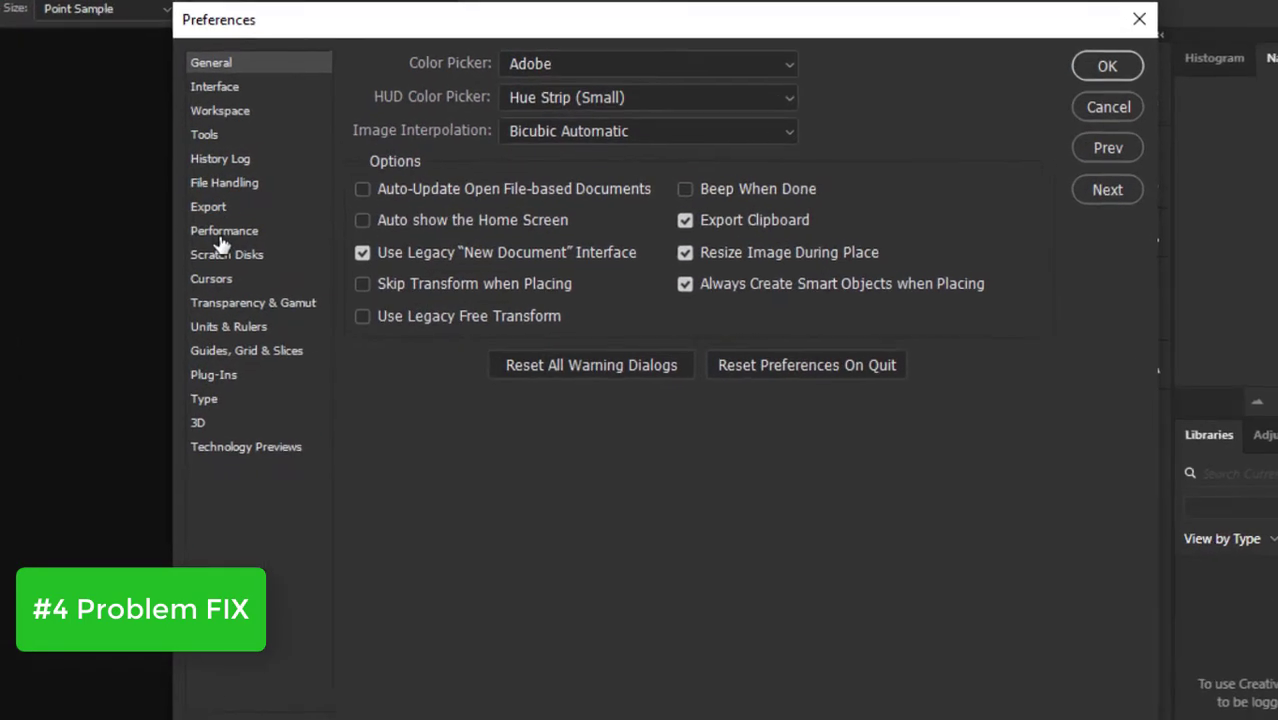
{"action": "left_click", "coordinate": [220, 233]}
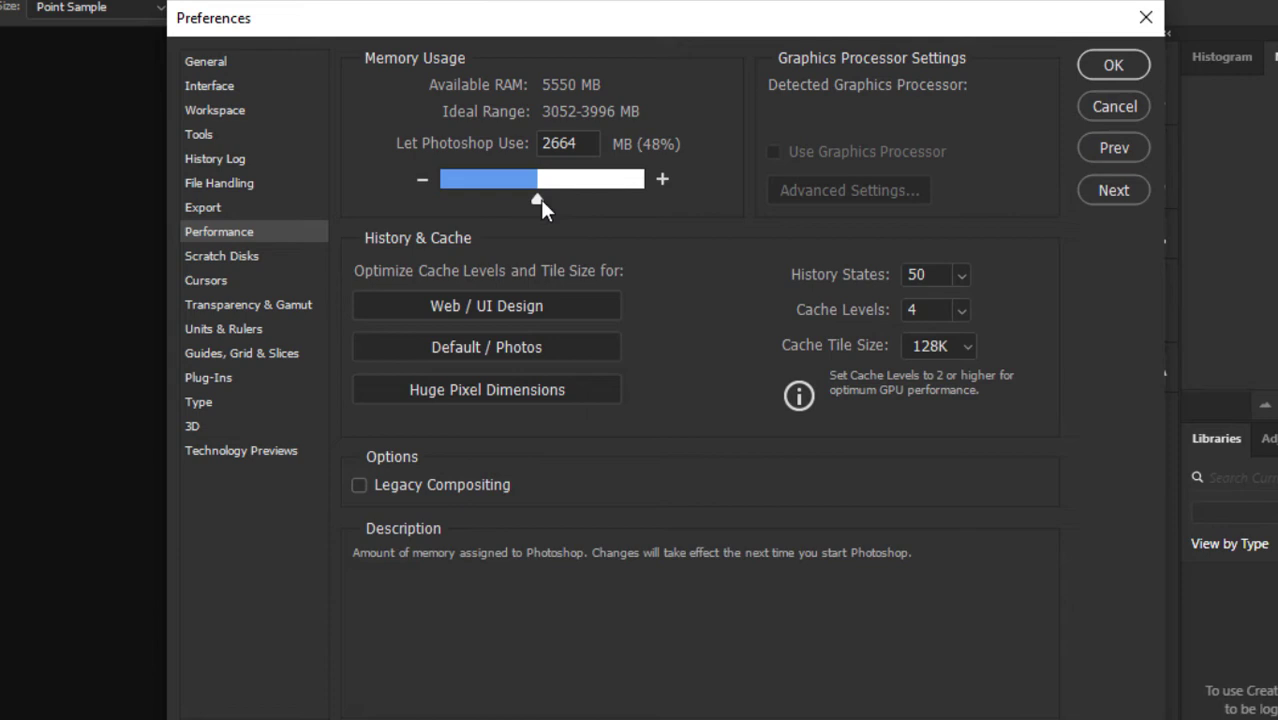
{"action": "left_click_drag", "start_coordinate": [540, 201], "coordinate": [609, 190]}
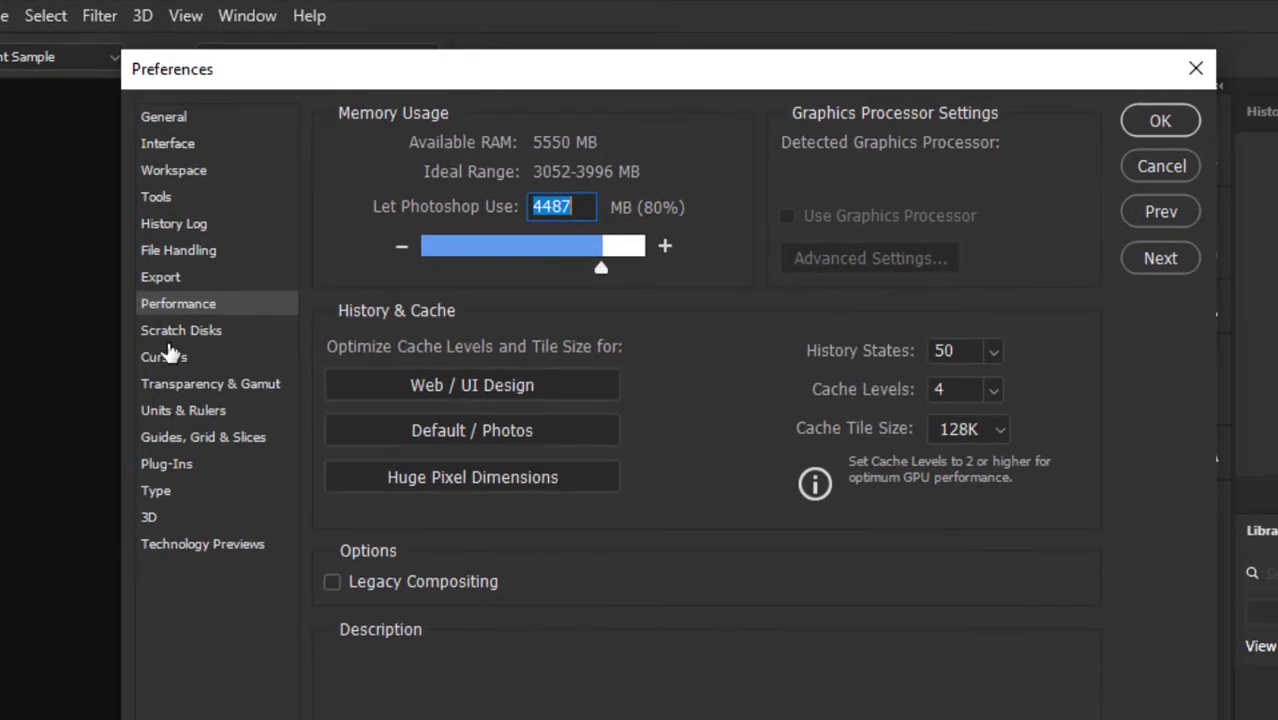
{"action": "left_click", "coordinate": [168, 334]}
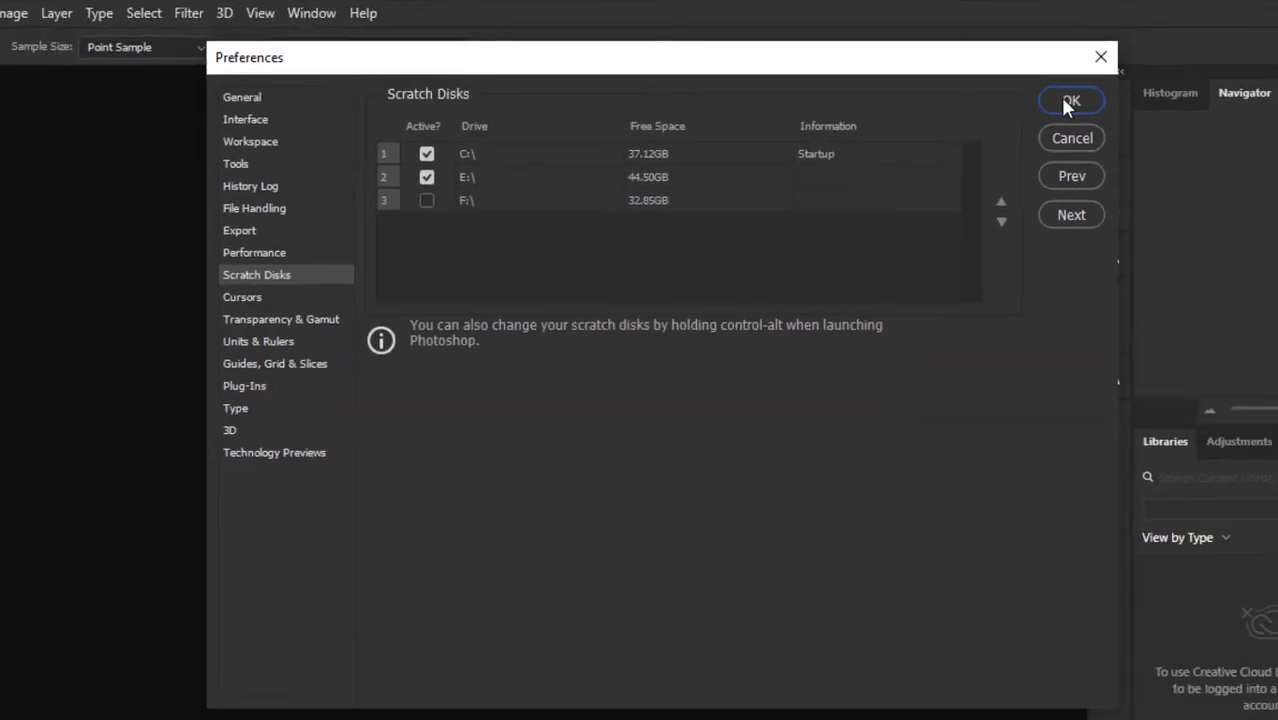
{"action": "left_click", "coordinate": [1157, 121]}
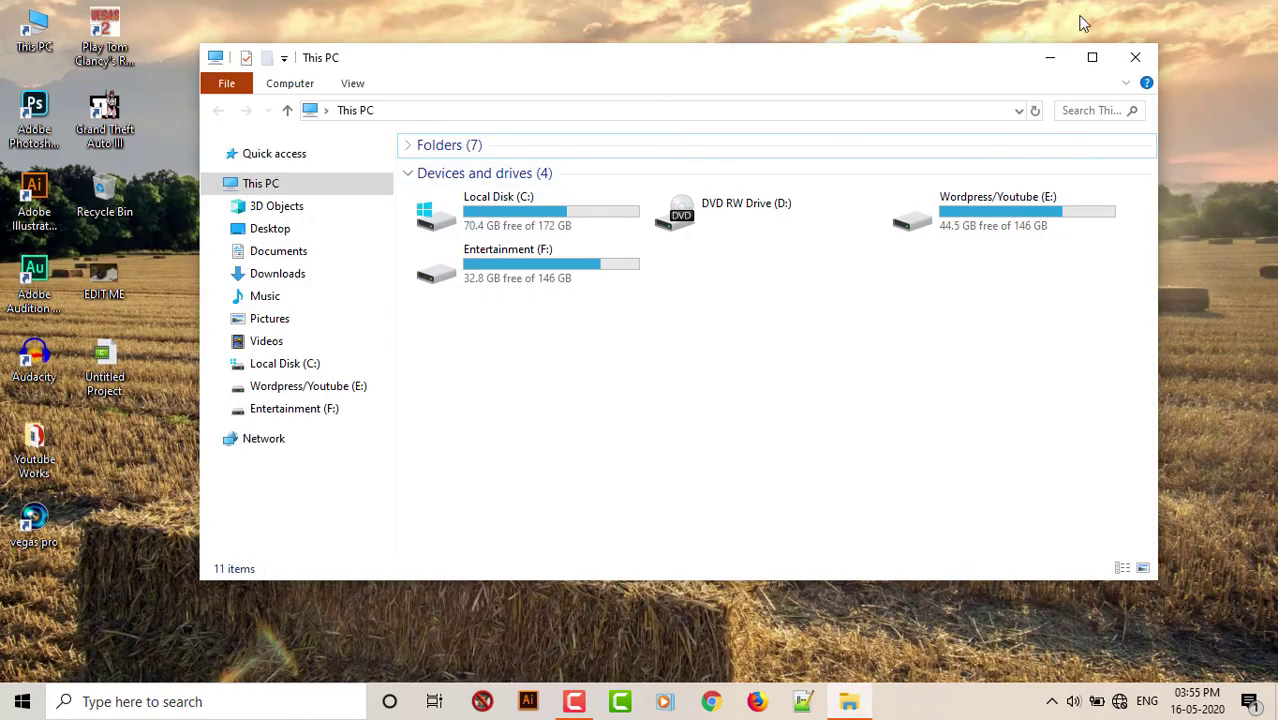
Step: Close the This PC window and relaunch Photoshop from its desktop shortcut
{"action": "left_click", "coordinate": [1133, 57]}
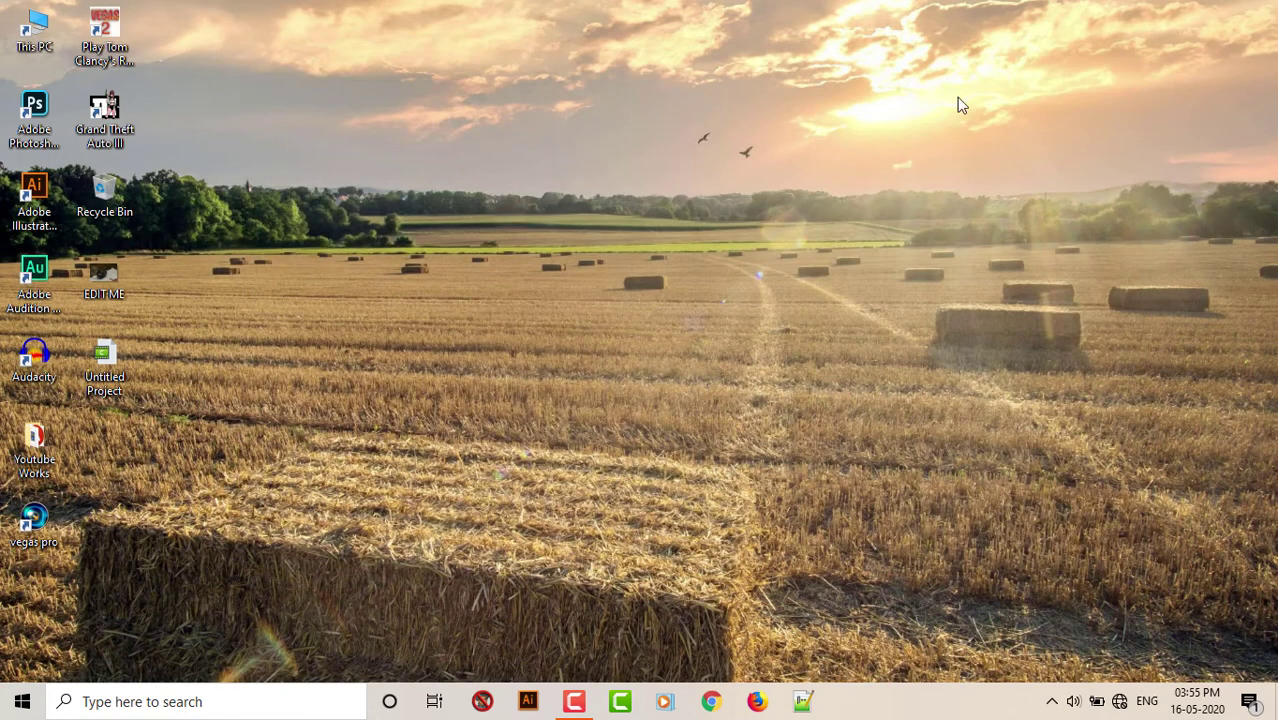
{"action": "left_click", "coordinate": [34, 112]}
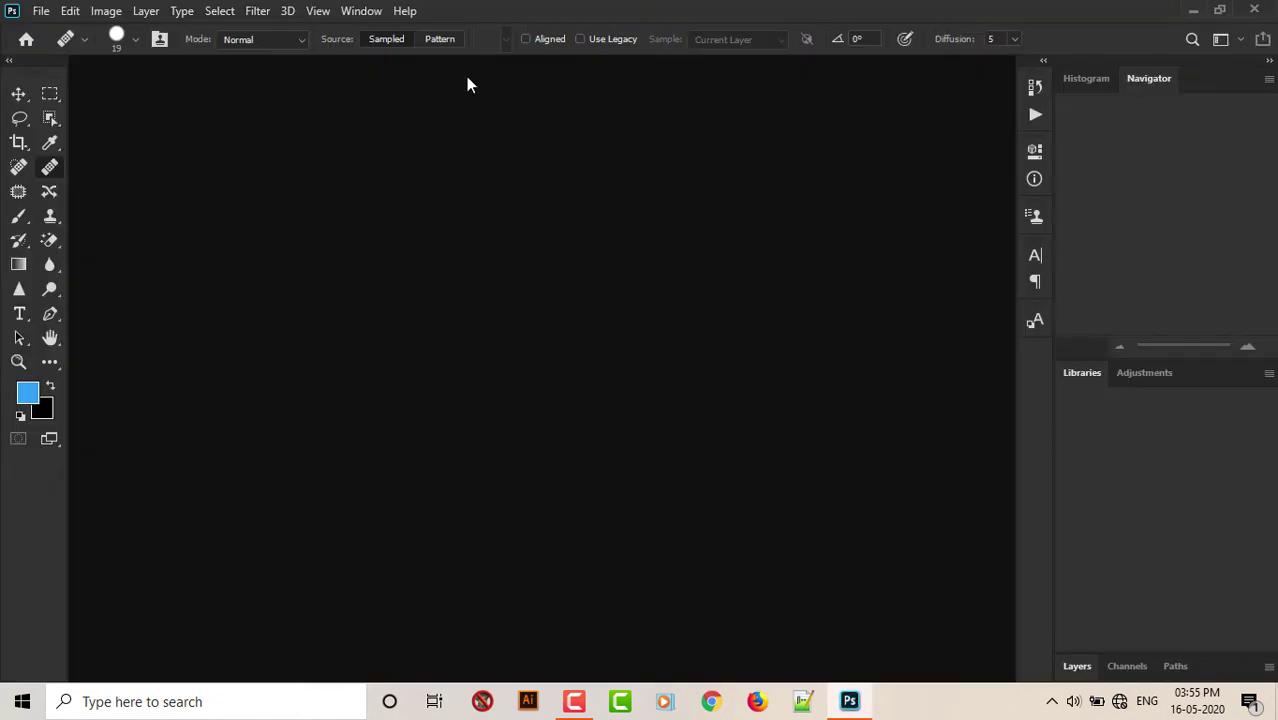
Step: Create an 800 × 800 cm document at 118.11 px/cm from the legacy New dialog
{"action": "left_click", "coordinate": [41, 11]}
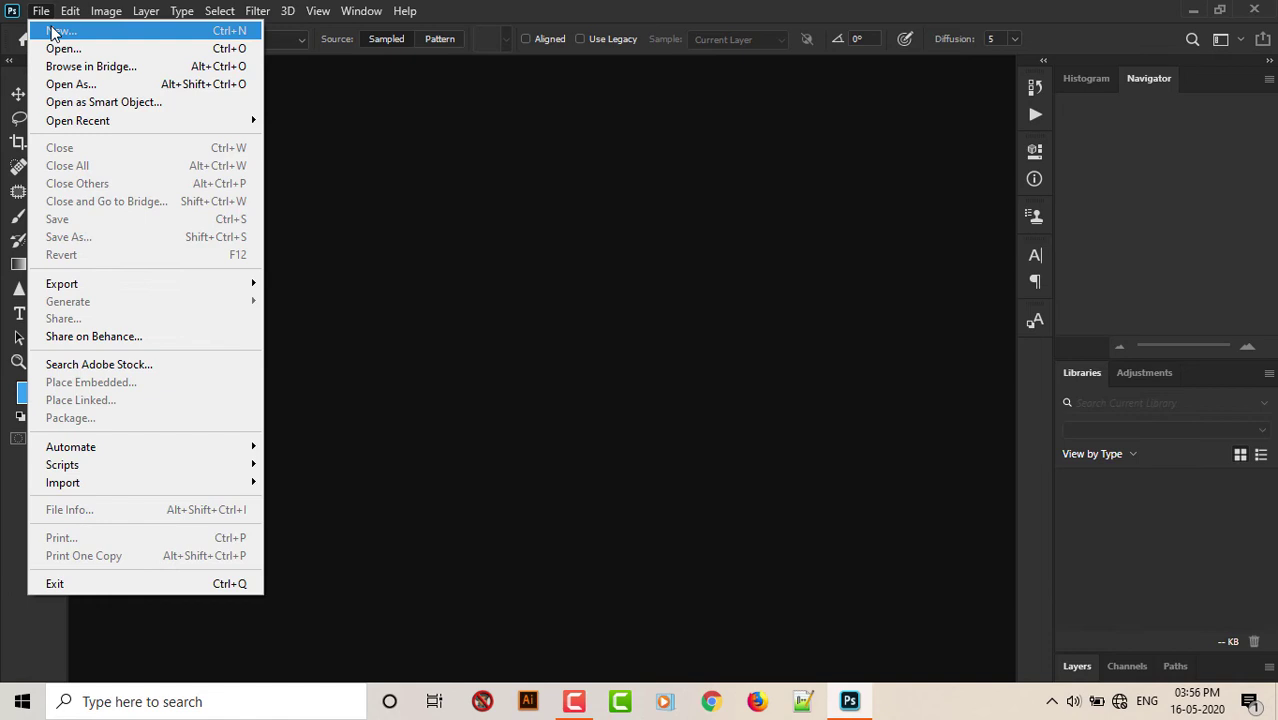
{"action": "left_click", "coordinate": [44, 31]}
{"action": "left_click", "coordinate": [813, 192]}
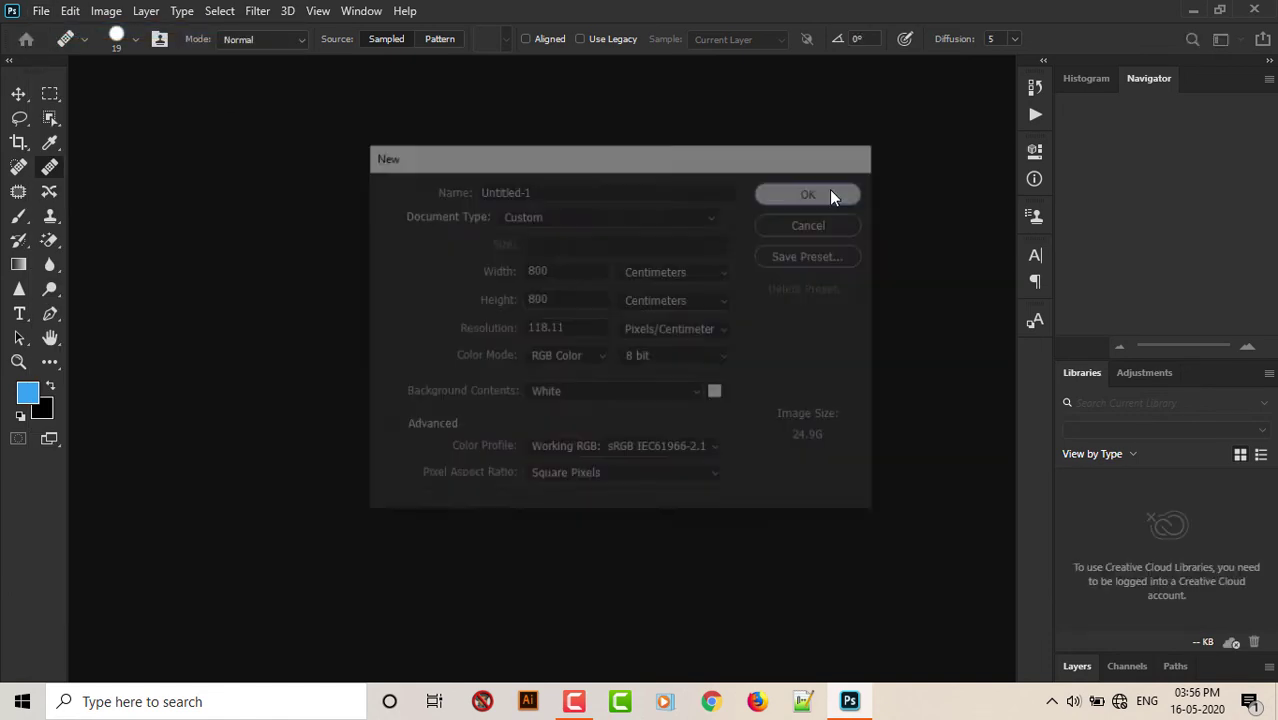